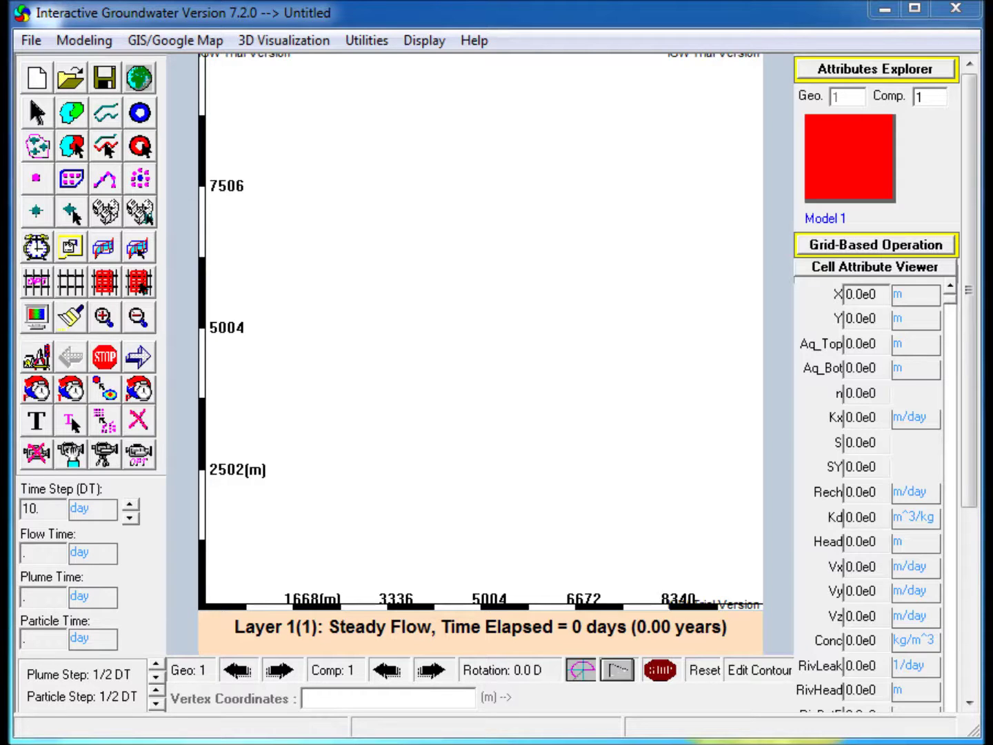
- Draw a rectangular zone covering the whole model area and give it a constant conductivity of 30 m/day
{"action": "left_click", "coordinate": [71, 112]}
{"action": "left_click_drag", "start_coordinate": [207, 60], "coordinate": [759, 604]}
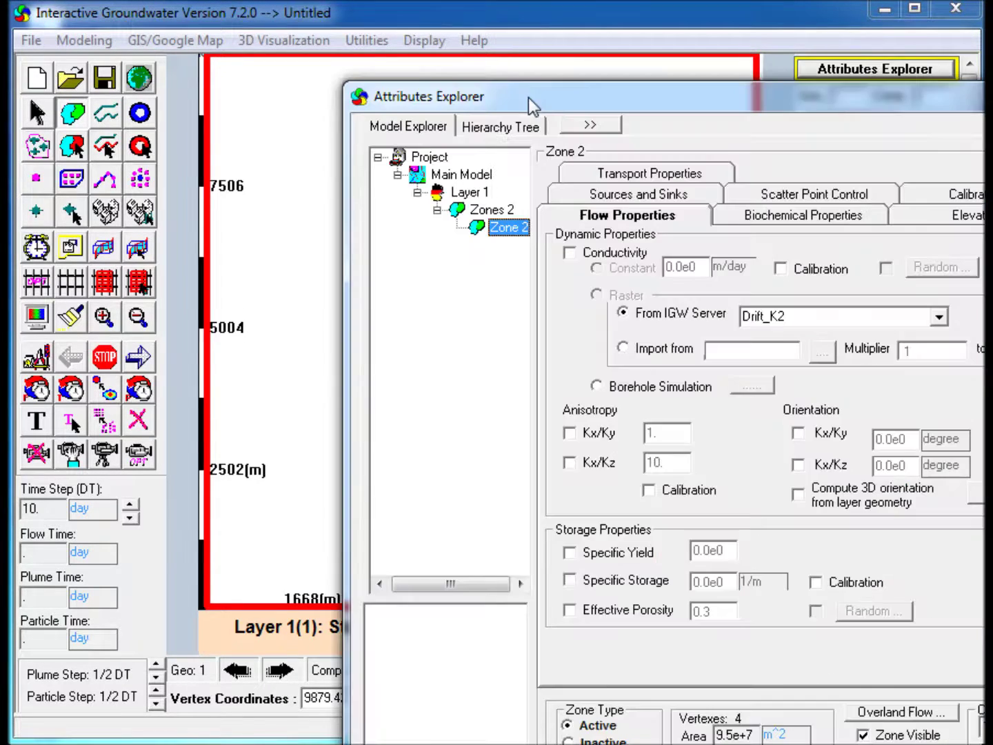
{"action": "left_click_drag", "start_coordinate": [528, 98], "coordinate": [400, 91]}
{"action": "left_click", "coordinate": [412, 238]}
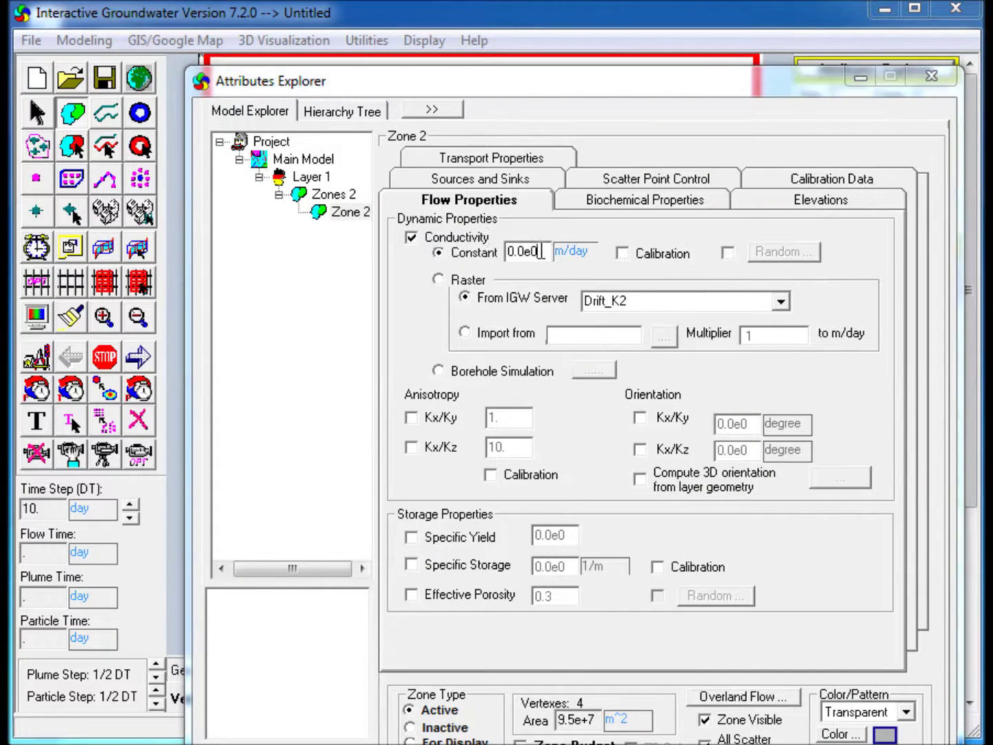
{"action": "double_click", "coordinate": [541, 253]}
{"action": "type", "text": "30"}
- Enable the zone's bottom elevation and set it to a constant -60 m
{"action": "left_click", "coordinate": [815, 202]}
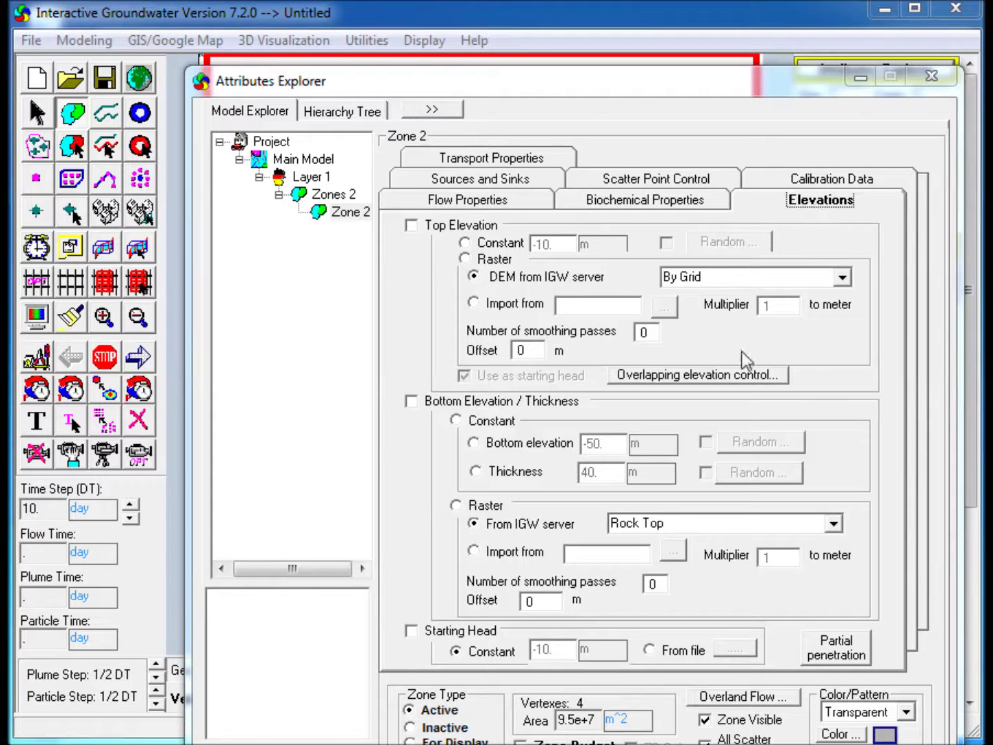
{"action": "left_click", "coordinate": [412, 400]}
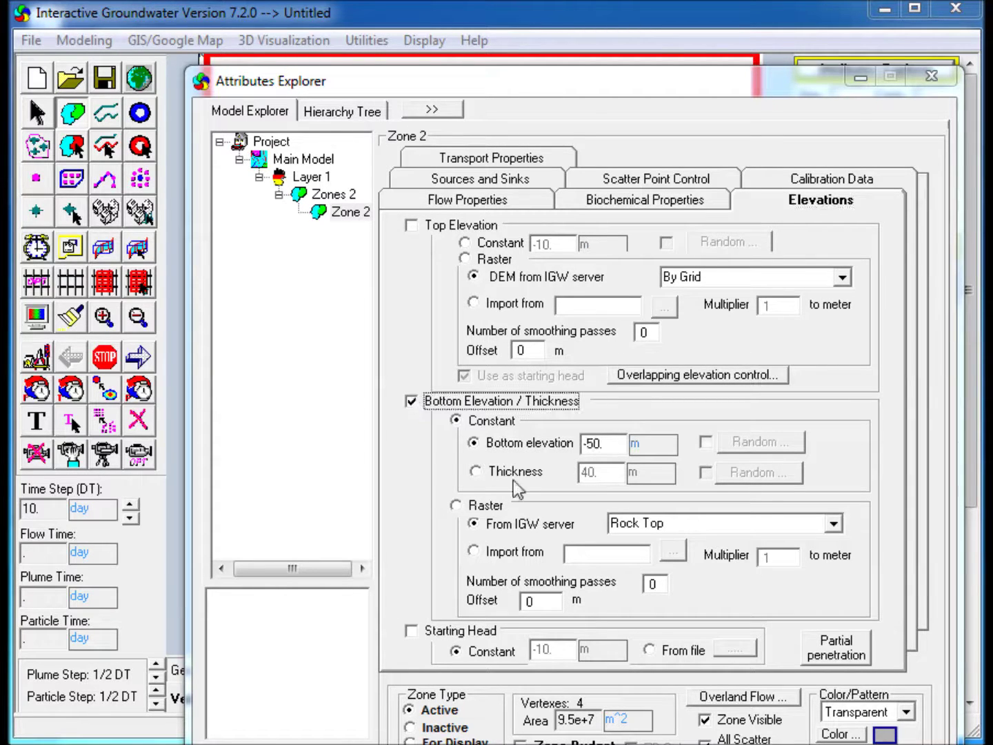
{"action": "double_click", "coordinate": [592, 445]}
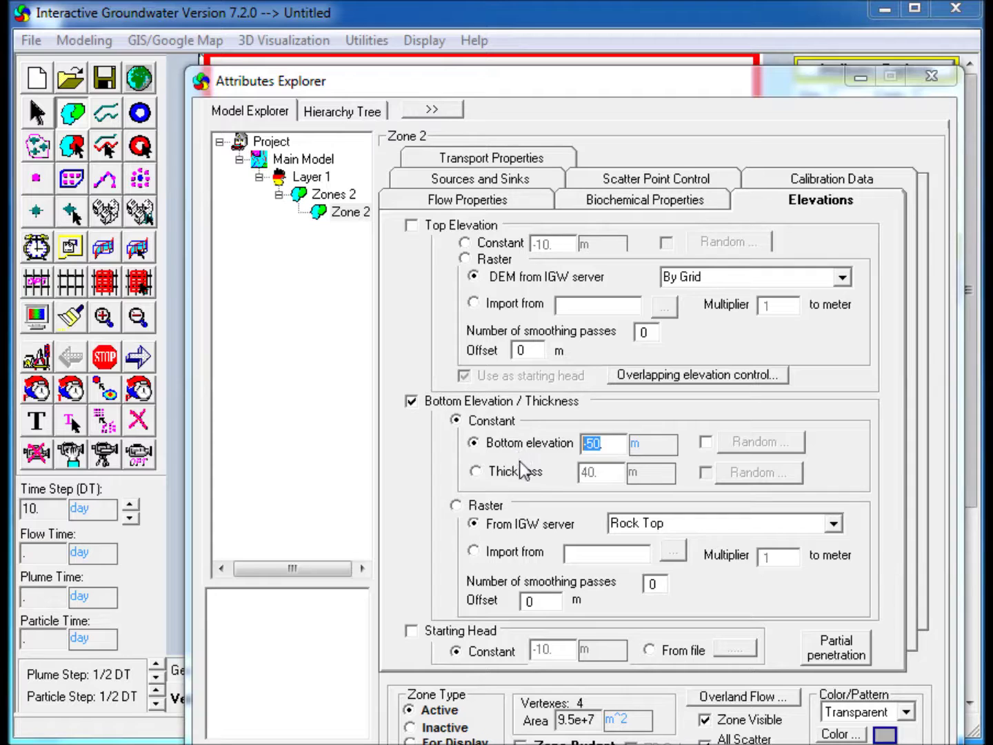
{"action": "type", "text": "-60."}
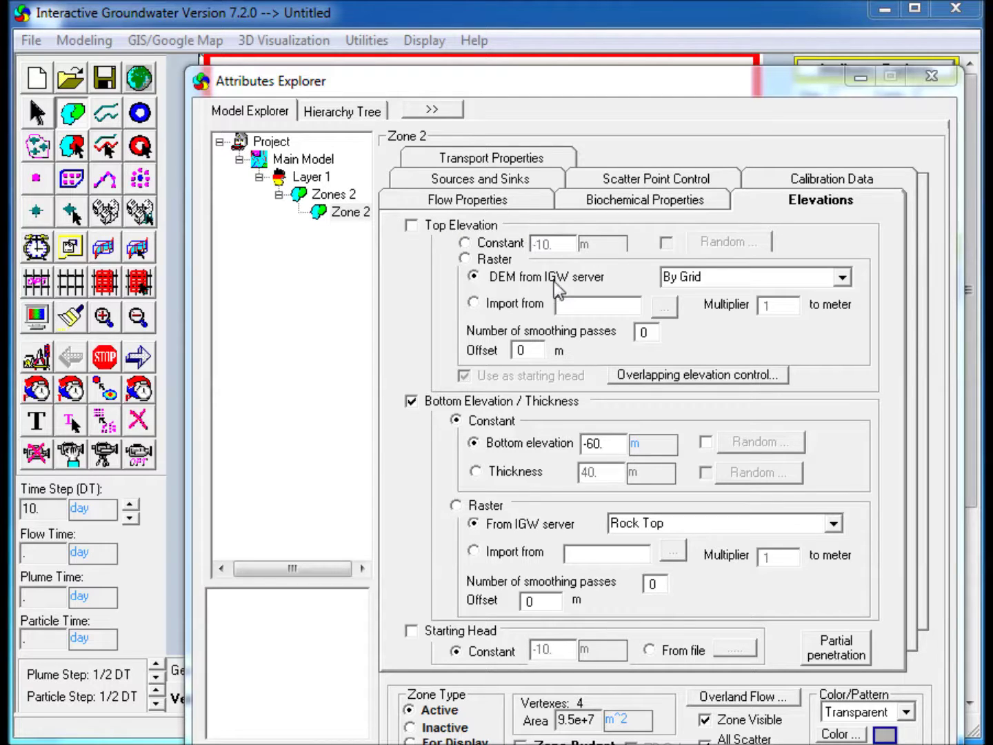
{"action": "key", "text": "BackSpace"}
{"action": "type", "text": "."}
- Enable a one-way head-dependent drain flux for the zone, with the drain elevation based on the top elevation
{"action": "left_click", "coordinate": [501, 181]}
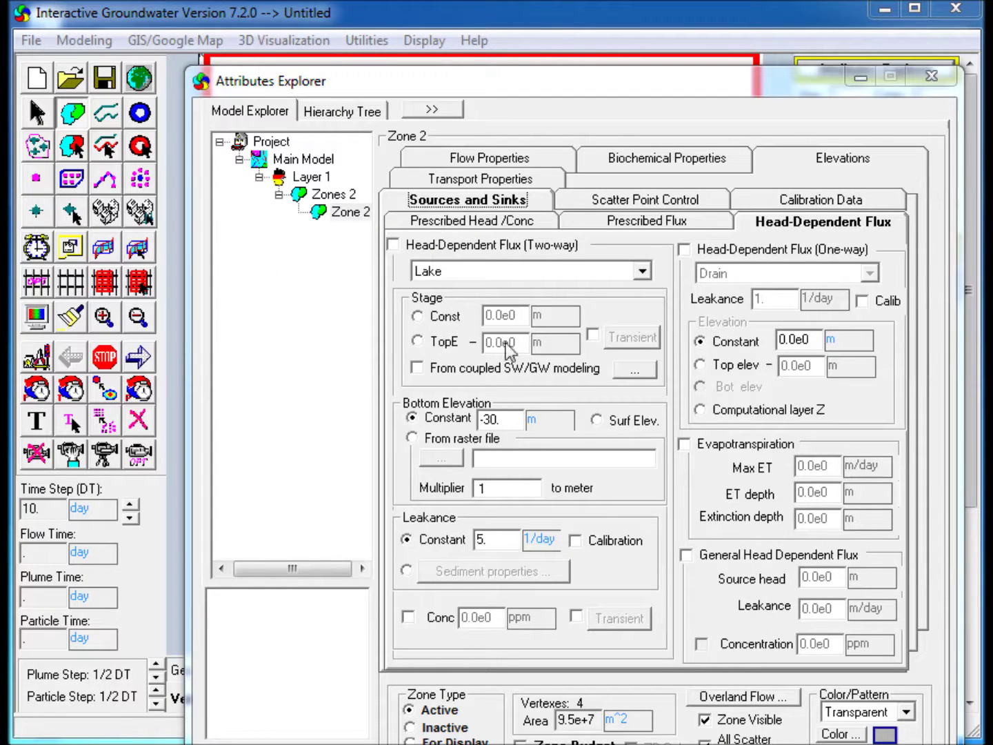
{"action": "left_click", "coordinate": [685, 250]}
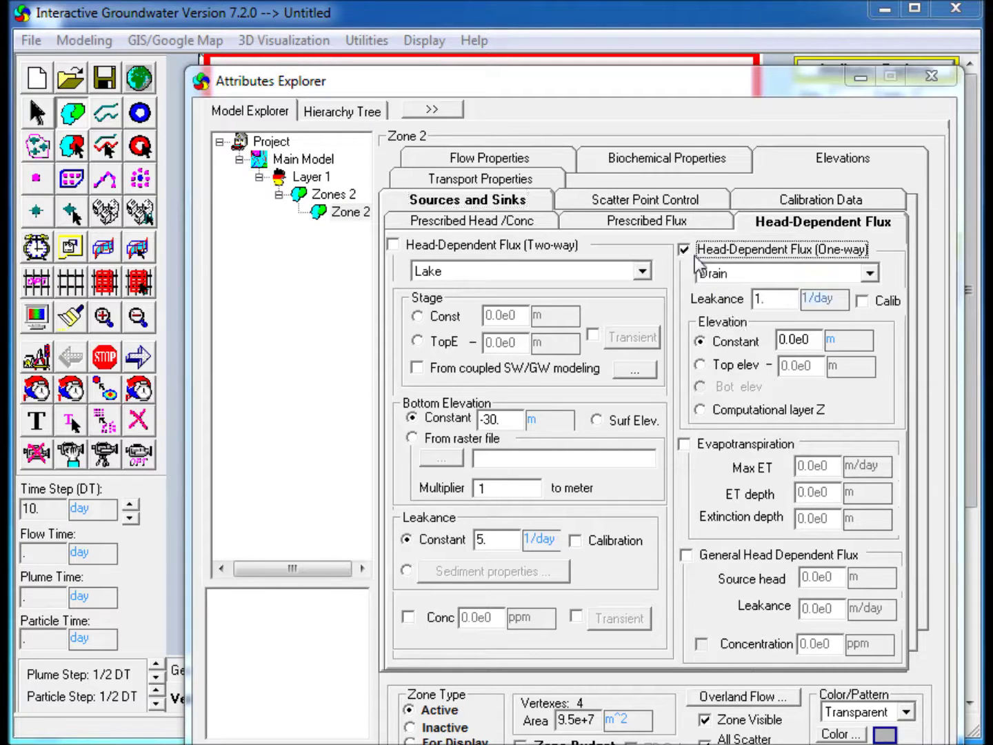
{"action": "left_click", "coordinate": [699, 365]}
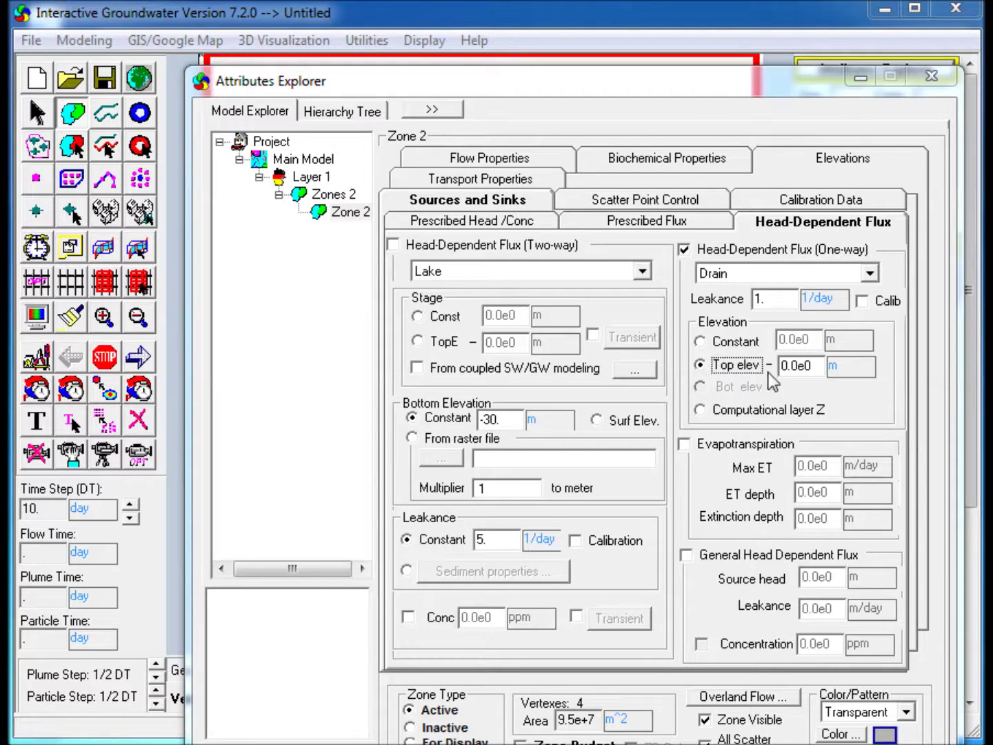
{"action": "left_click", "coordinate": [795, 366]}
- Enable a constant recharge of 5 cm/year for the zone, then put away its attributes window
{"action": "left_click", "coordinate": [636, 226]}
{"action": "left_click", "coordinate": [431, 258]}
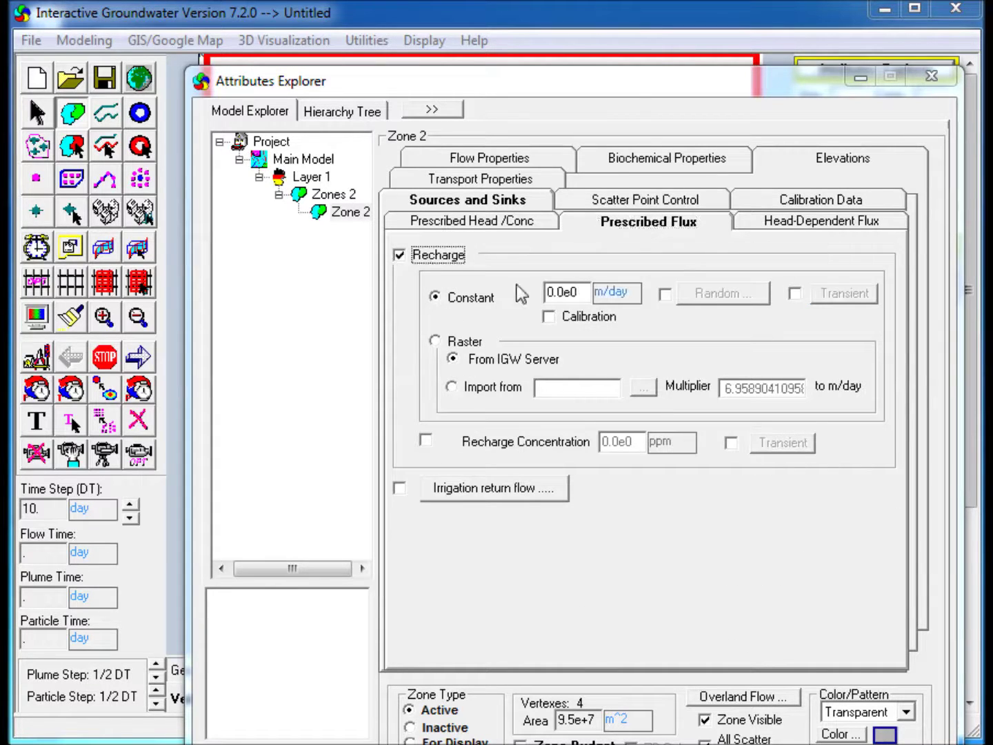
{"action": "left_click", "coordinate": [611, 292]}
{"action": "left_click", "coordinate": [611, 293]}
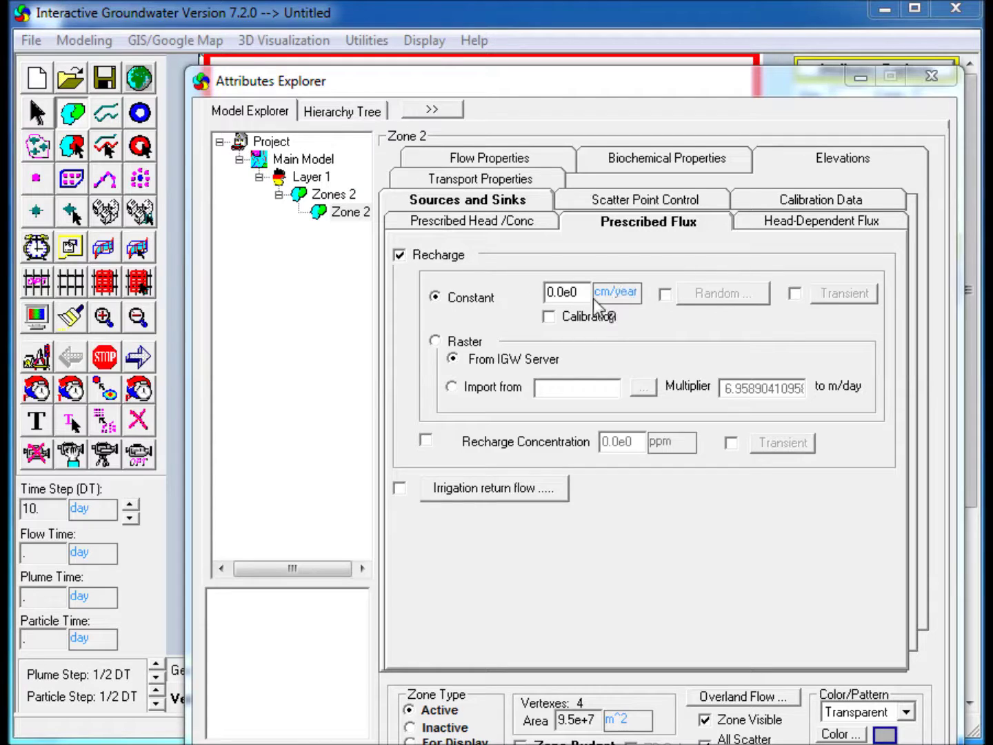
{"action": "type", "text": "5"}
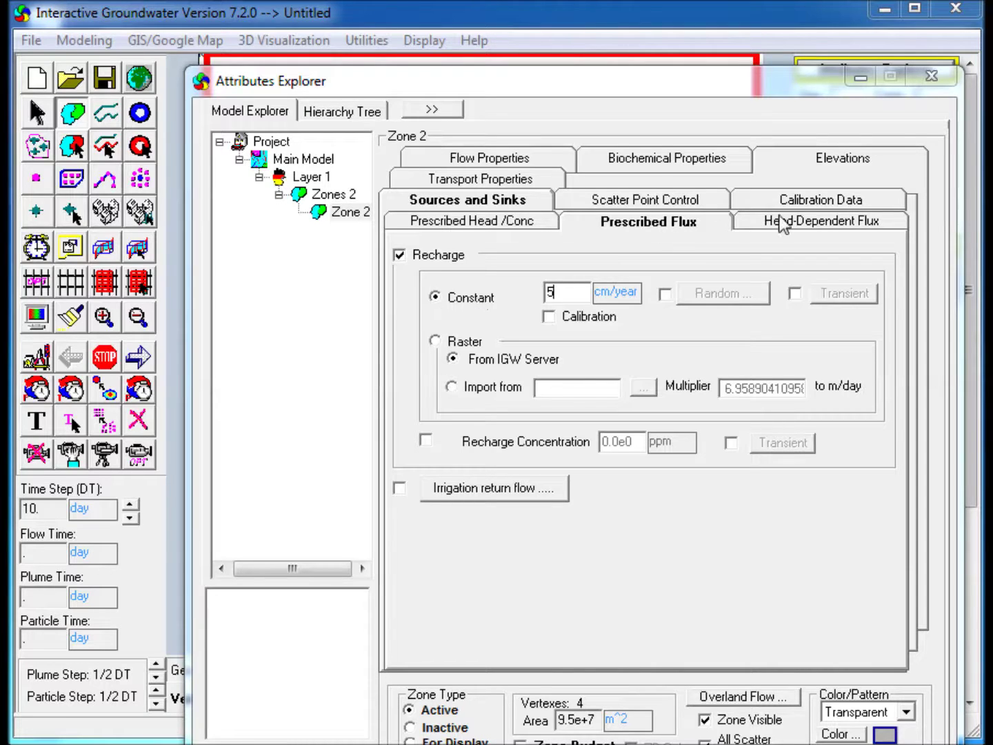
{"action": "left_click", "coordinate": [800, 159]}
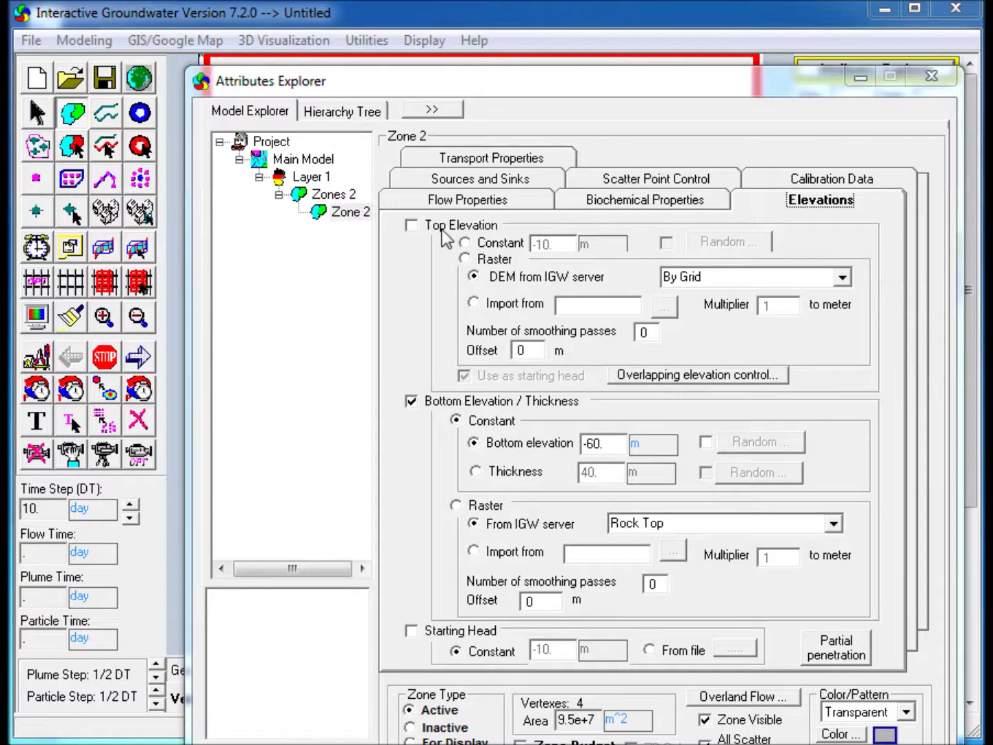
{"action": "left_click", "coordinate": [859, 78]}
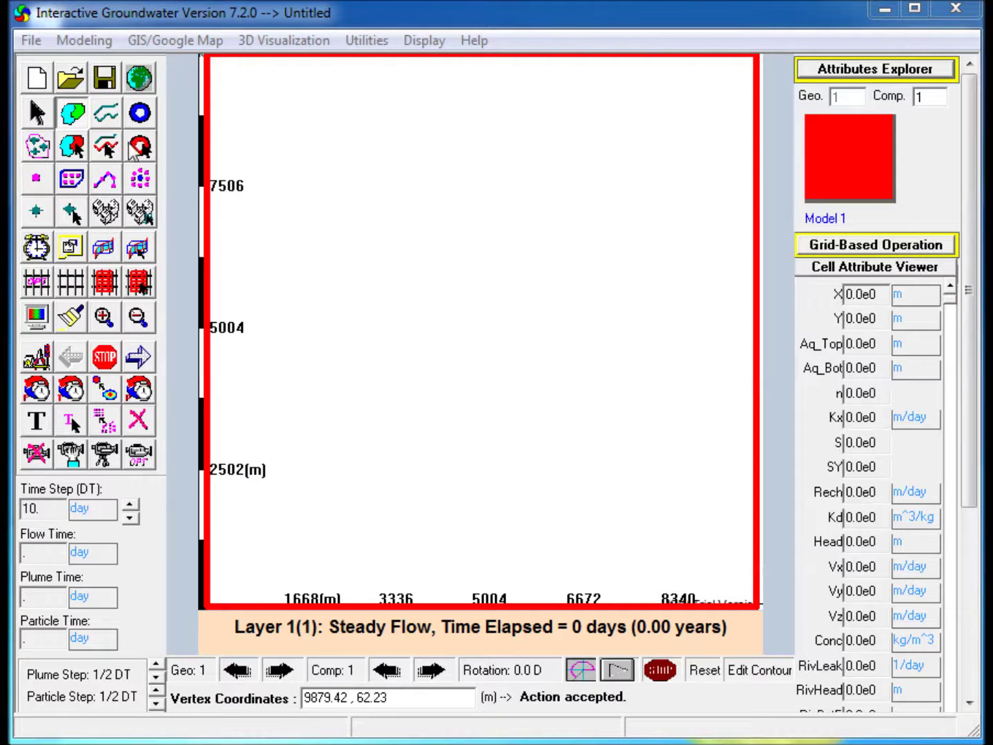
- Place five scatter points in the zone: one near each corner and one at the centre
{"action": "left_click", "coordinate": [36, 211]}
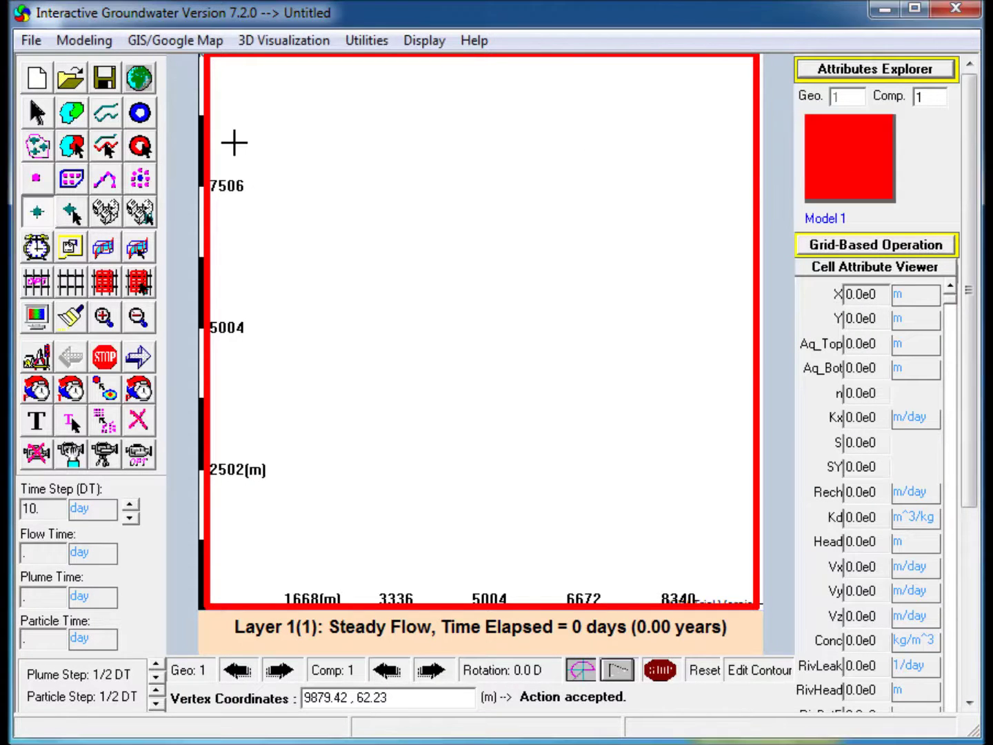
{"action": "left_click", "coordinate": [232, 108]}
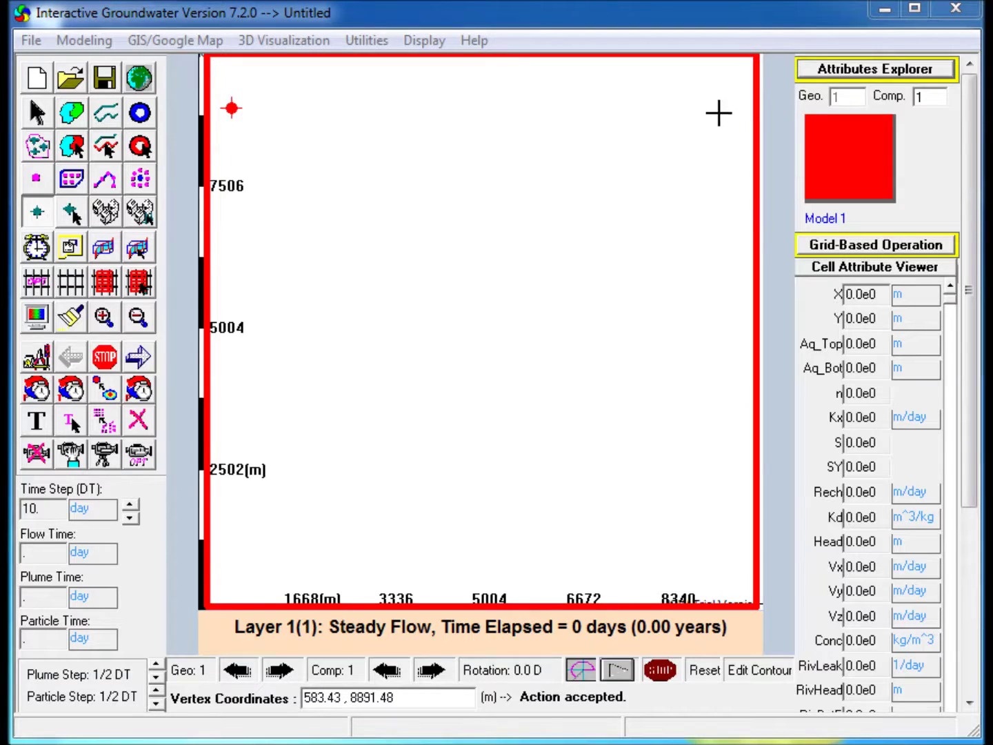
{"action": "left_click", "coordinate": [718, 112]}
{"action": "left_click", "coordinate": [723, 559]}
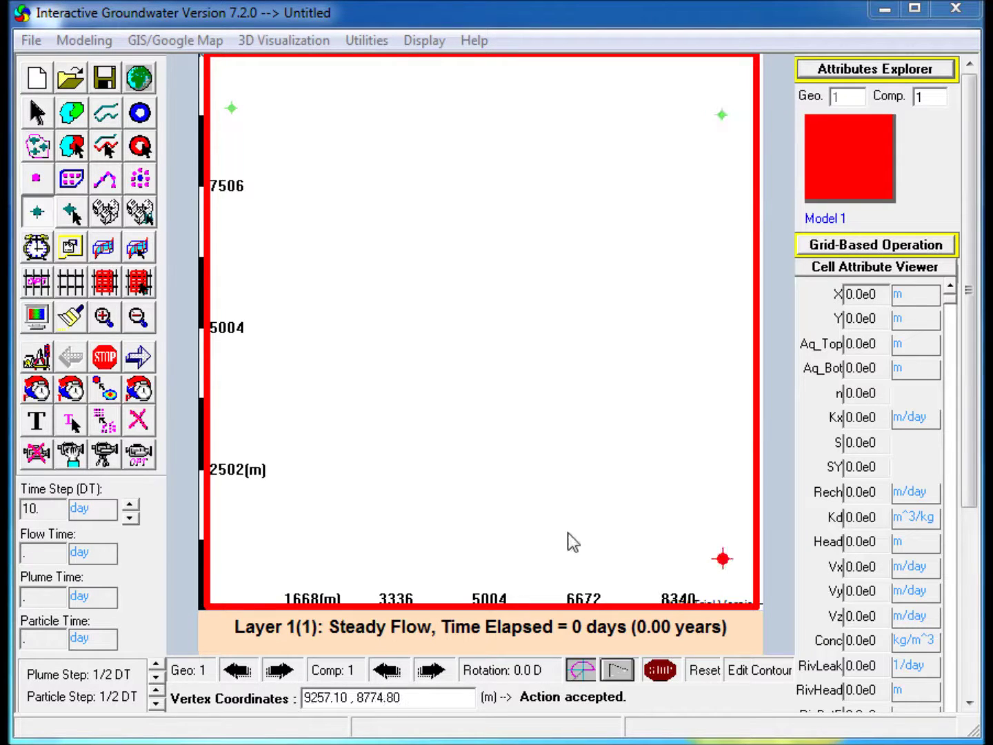
{"action": "left_click", "coordinate": [240, 538]}
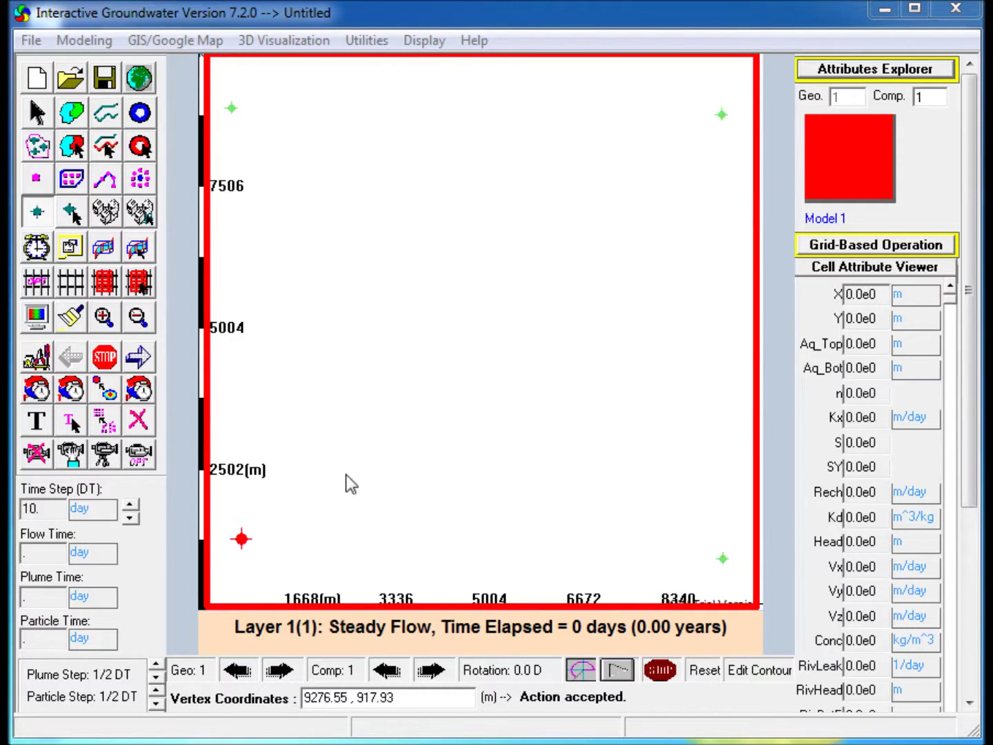
{"action": "left_click", "coordinate": [483, 332]}
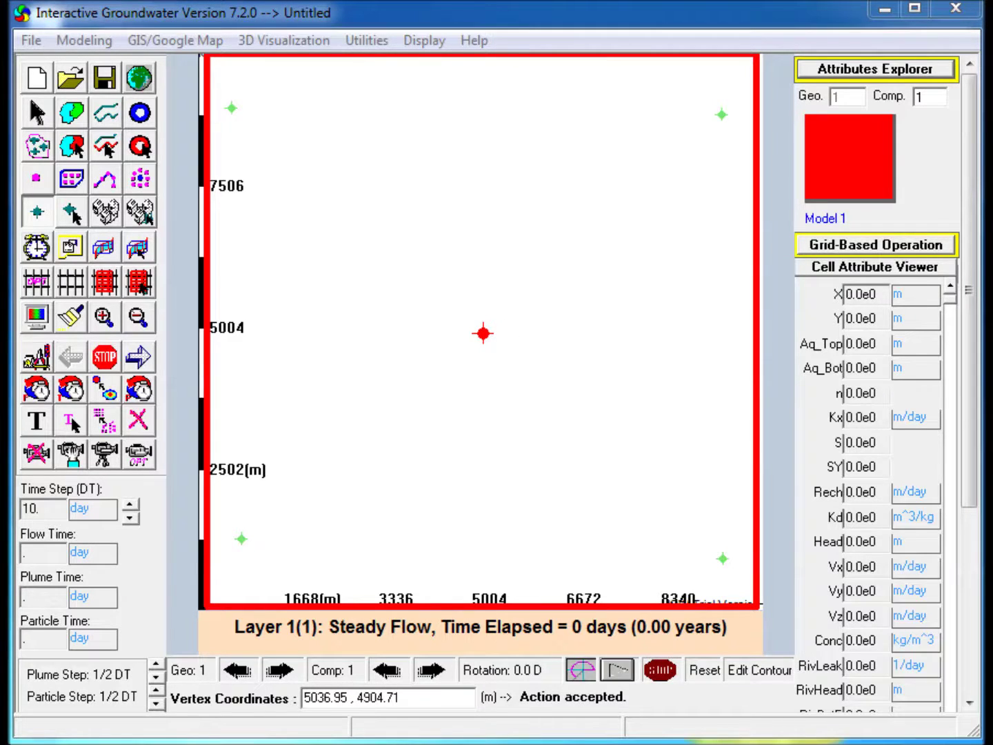
- Set the constant top elevation of Scatter point 2 to 1.1 m and do not use it as starting head
{"action": "left_click", "coordinate": [875, 68]}
{"action": "left_click_drag", "start_coordinate": [959, 239], "coordinate": [395, 151]}
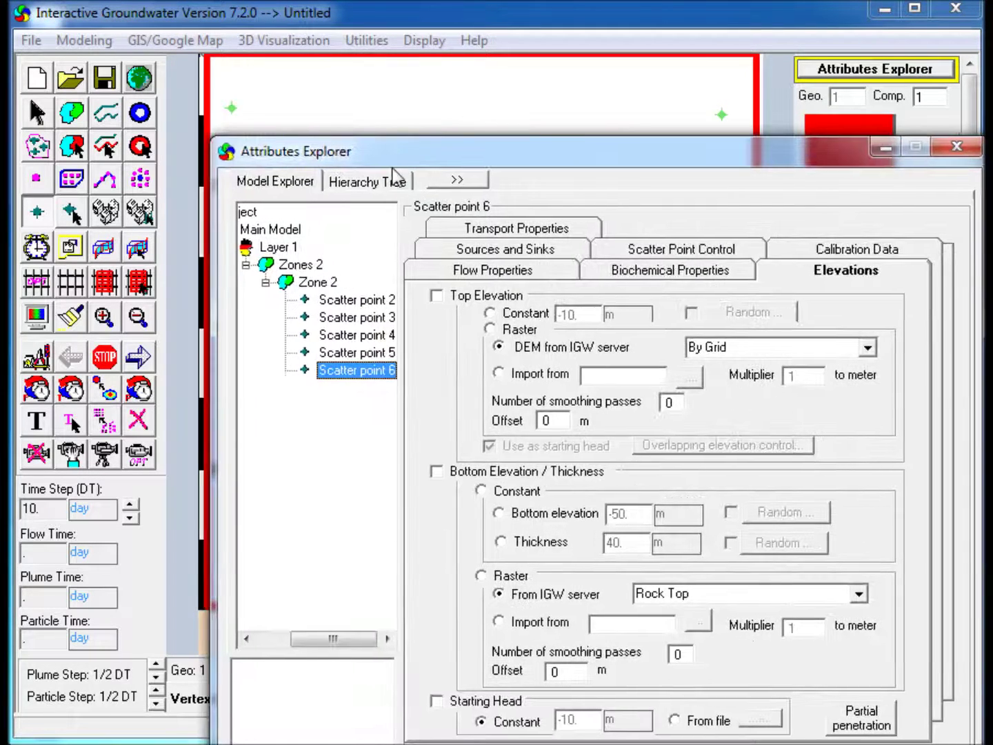
{"action": "left_click", "coordinate": [356, 300]}
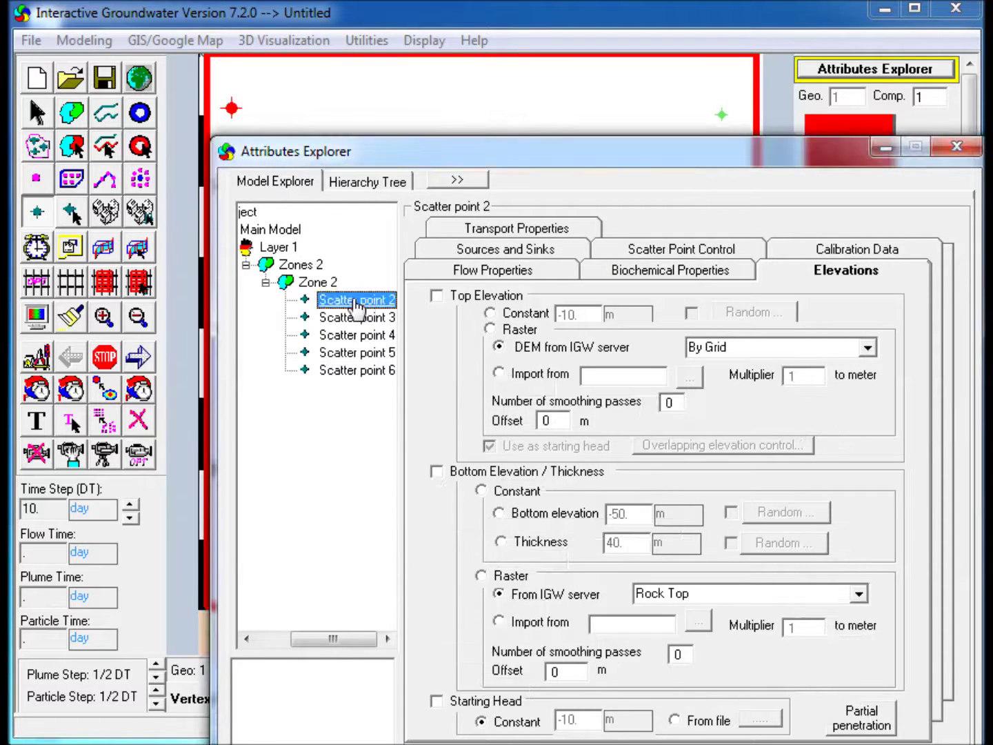
{"action": "left_click", "coordinate": [435, 295]}
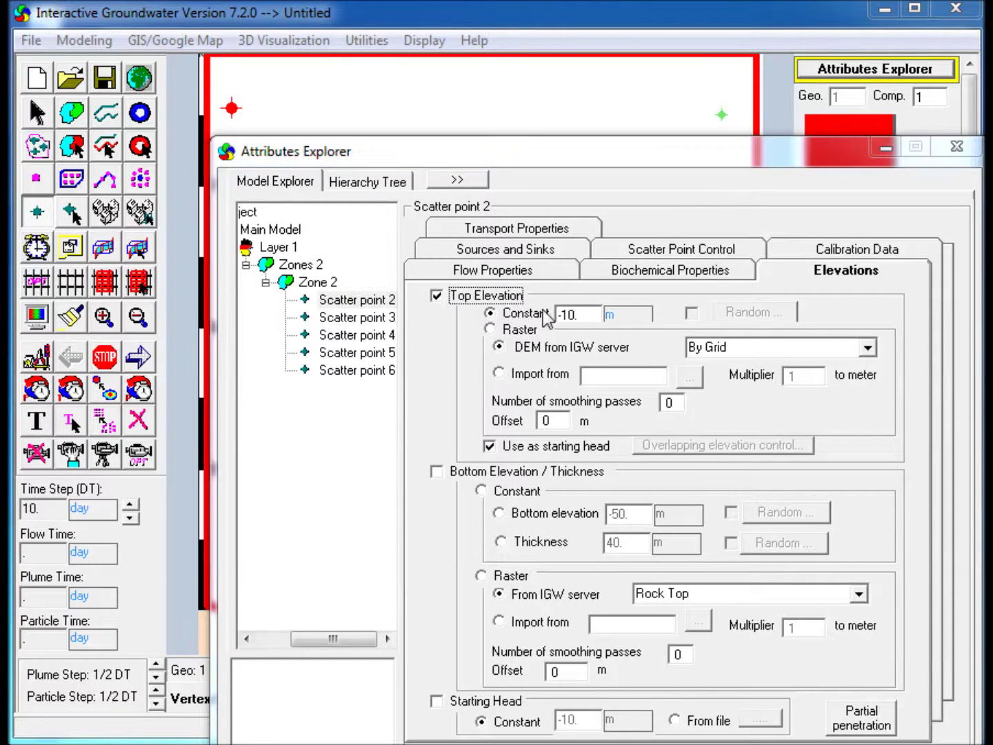
{"action": "left_click_drag", "start_coordinate": [580, 314], "coordinate": [493, 331]}
{"action": "type", "text": "1.1"}
{"action": "left_click", "coordinate": [491, 446]}
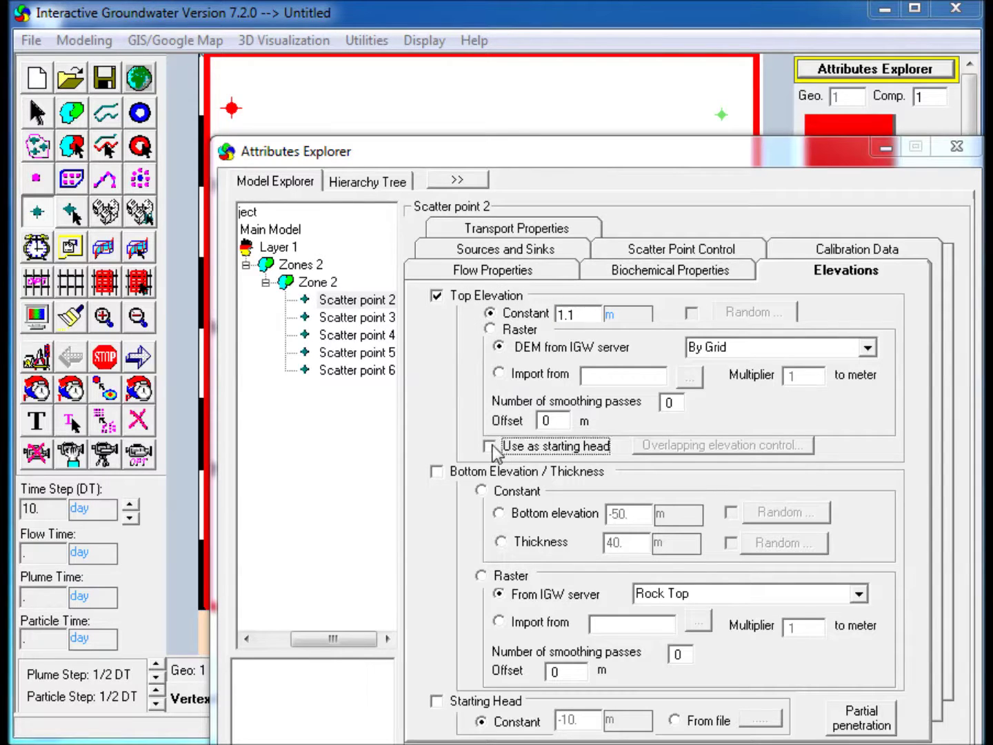
- Set the constant top elevation of Scatter point 3 to 1.23 m and turn off its use as starting head
{"action": "left_click", "coordinate": [369, 324]}
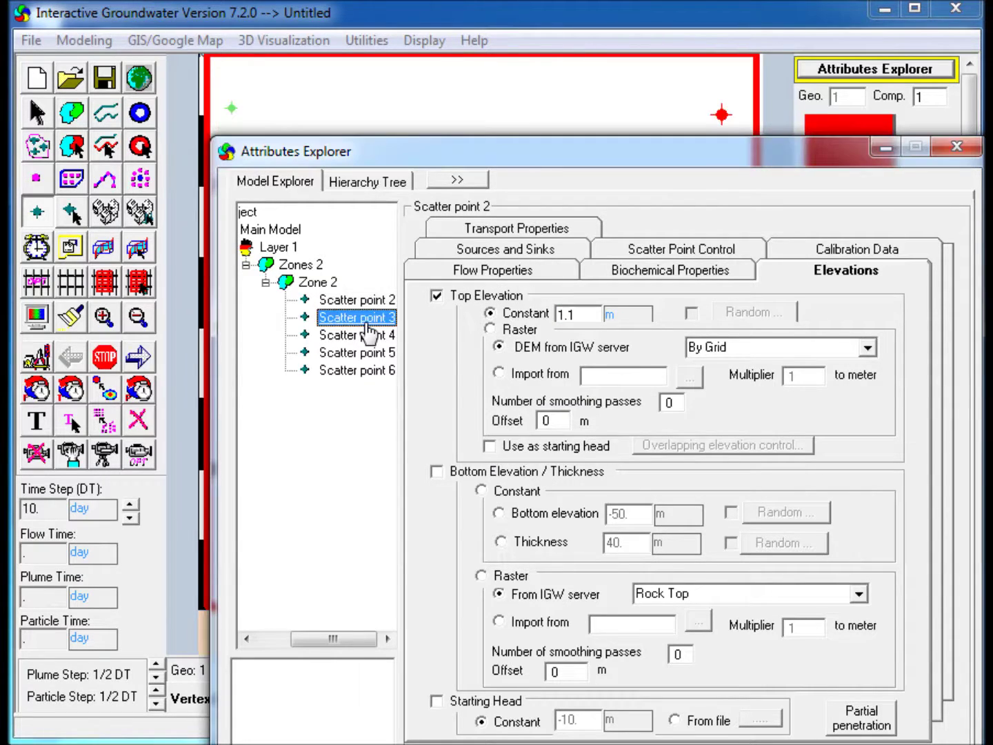
{"action": "double_click", "coordinate": [591, 322]}
{"action": "type", "text": "1.23"}
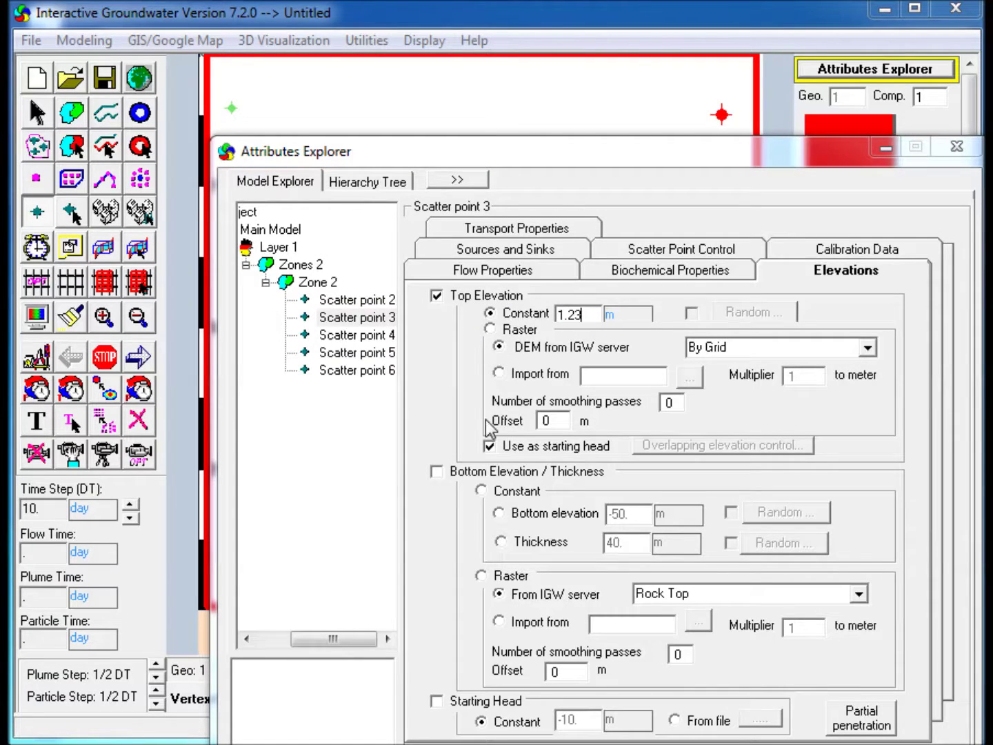
{"action": "left_click", "coordinate": [488, 446]}
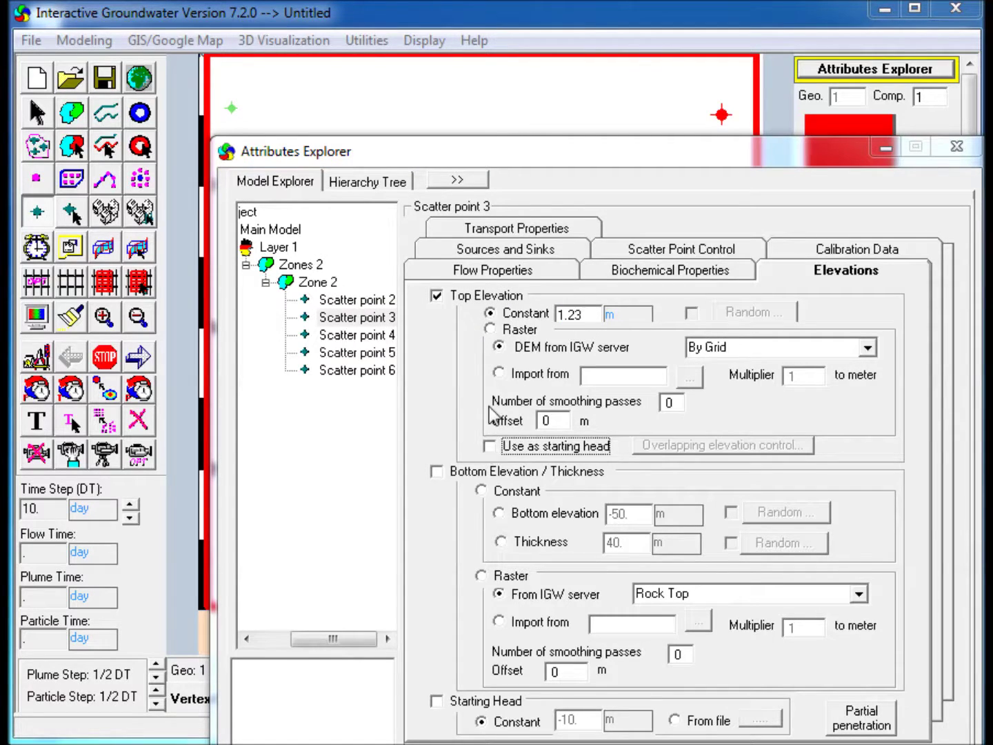
- Set the constant top elevation of Scatter point 4 to 1.32 m and turn off its use as starting head
{"action": "left_click", "coordinate": [363, 337]}
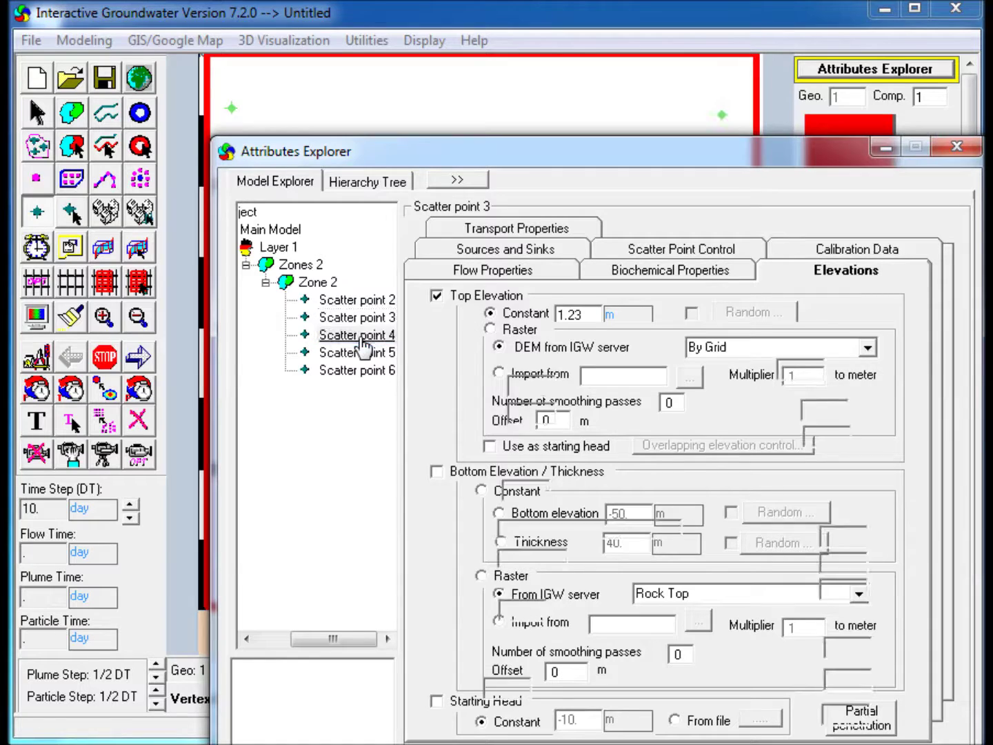
{"action": "double_click", "coordinate": [586, 315]}
{"action": "type", "text": "1."}
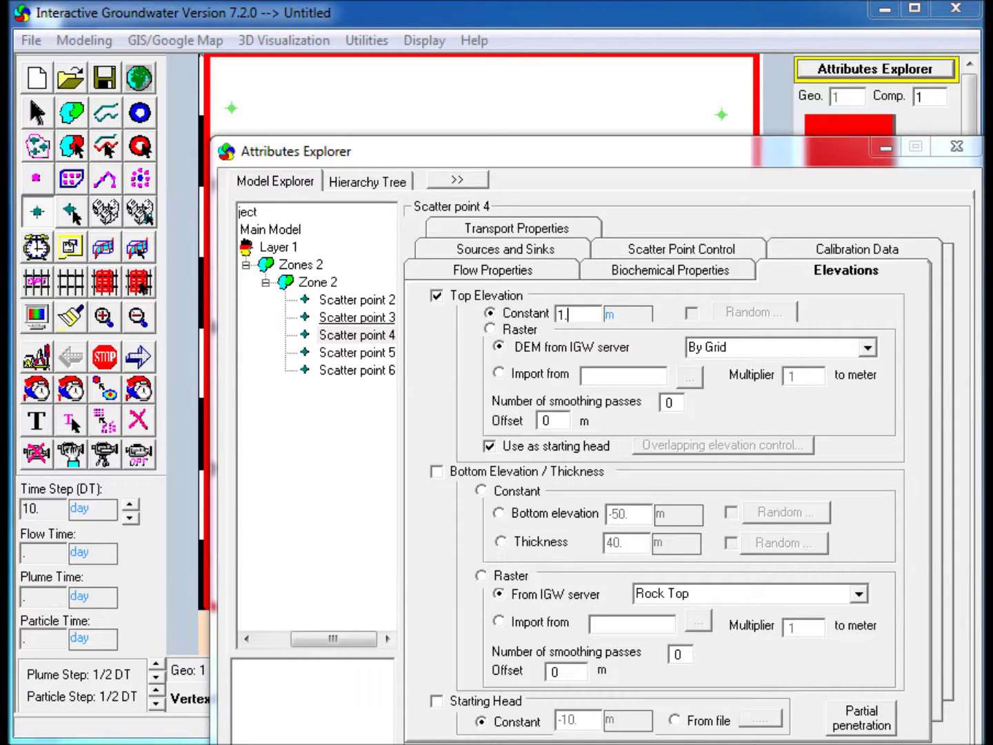
{"action": "type", "text": "32"}
{"action": "left_click", "coordinate": [490, 447]}
- Set the constant top elevation of Scatter point 5 to 1.25 m and turn off its use as starting head
{"action": "left_click", "coordinate": [379, 355]}
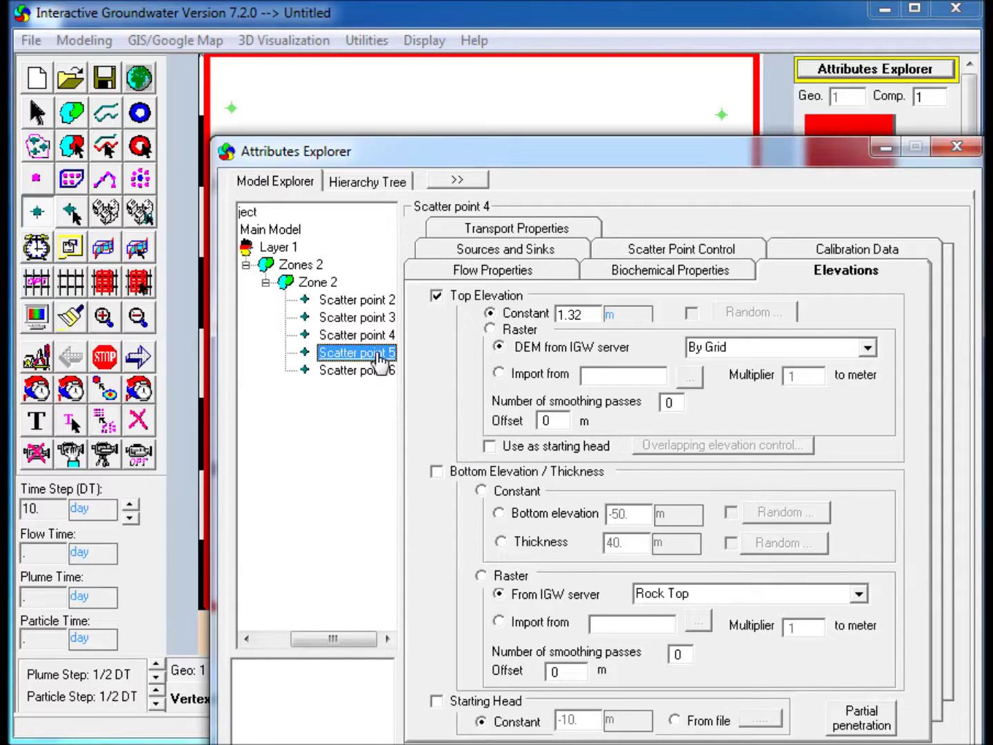
{"action": "left_click", "coordinate": [437, 295]}
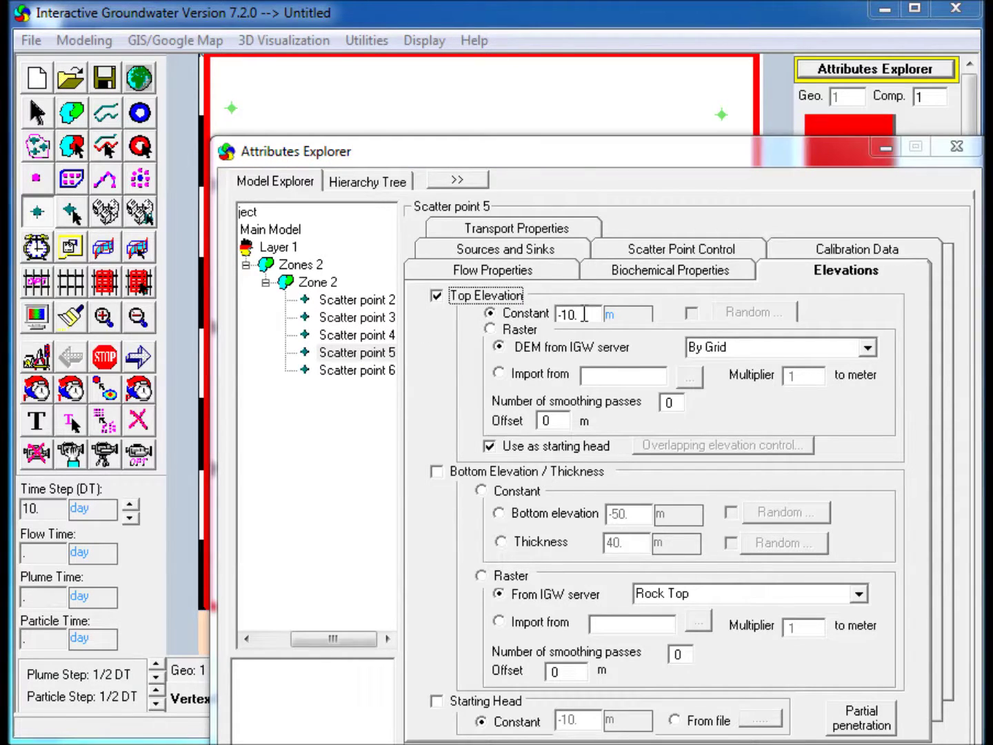
{"action": "double_click", "coordinate": [586, 314]}
{"action": "type", "text": "1.25"}
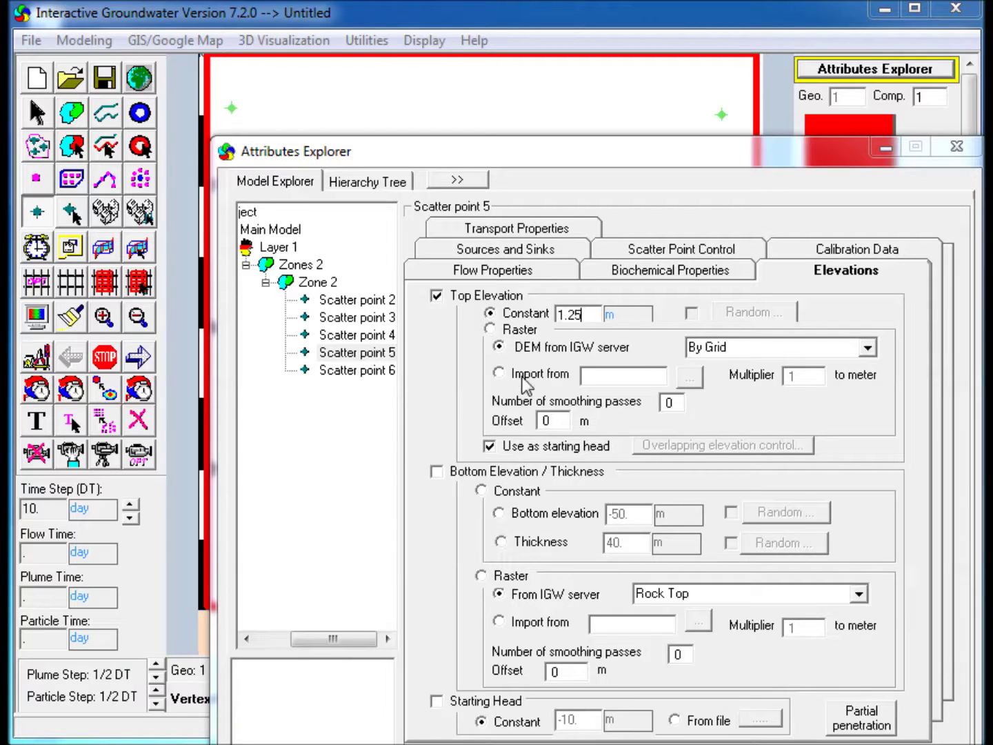
{"action": "left_click", "coordinate": [490, 445]}
- Set the constant top elevation of Scatter point 6 to -1.52 m and turn off its use as starting head
{"action": "left_click", "coordinate": [369, 371]}
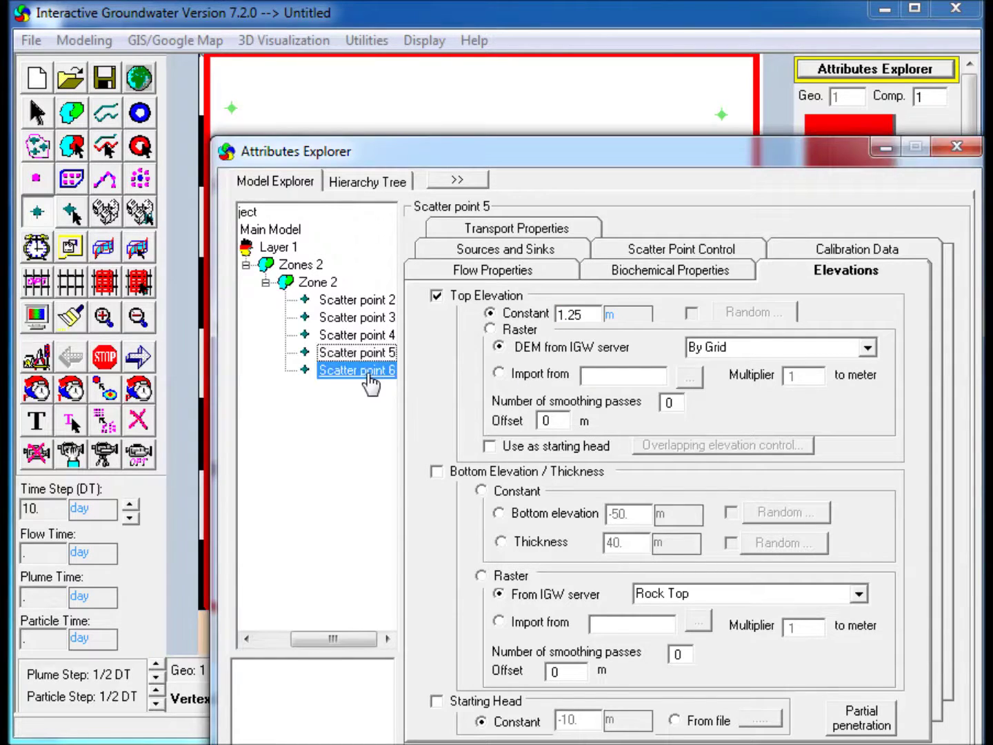
{"action": "left_click", "coordinate": [444, 298]}
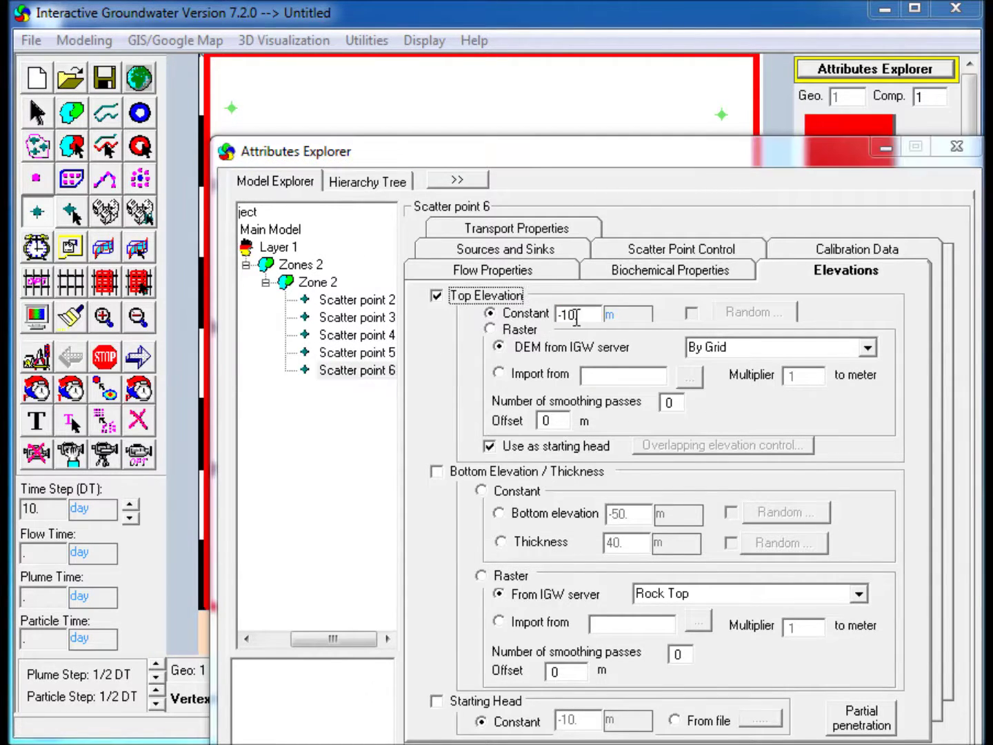
{"action": "double_click", "coordinate": [577, 316]}
{"action": "type", "text": "-"}
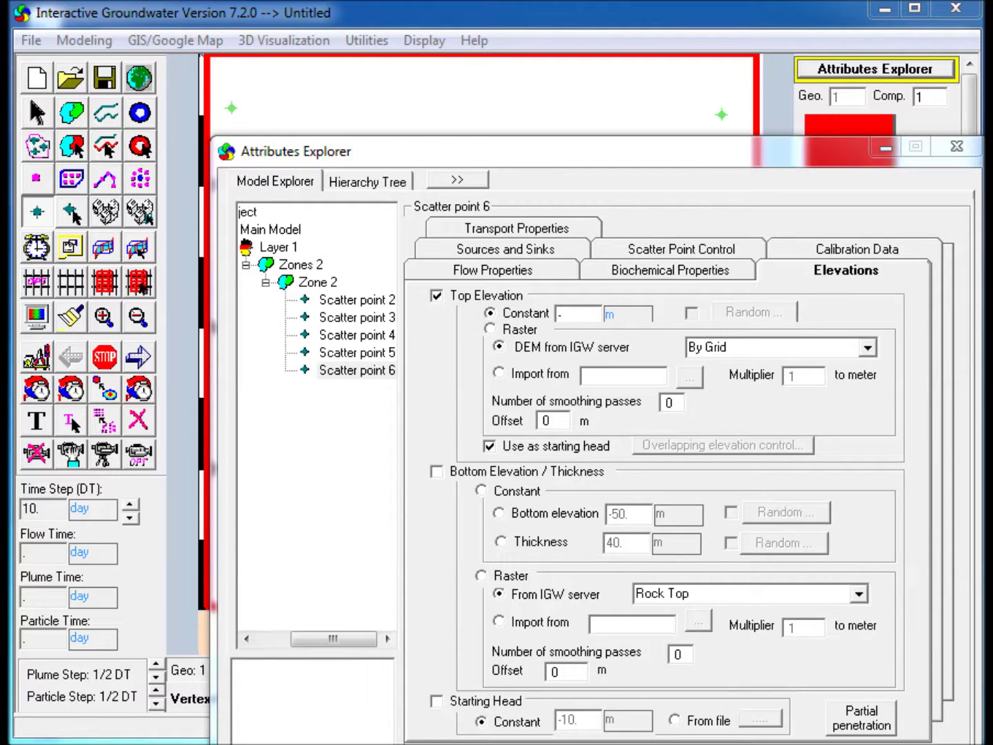
{"action": "type", "text": "1.52"}
{"action": "left_click", "coordinate": [488, 446]}
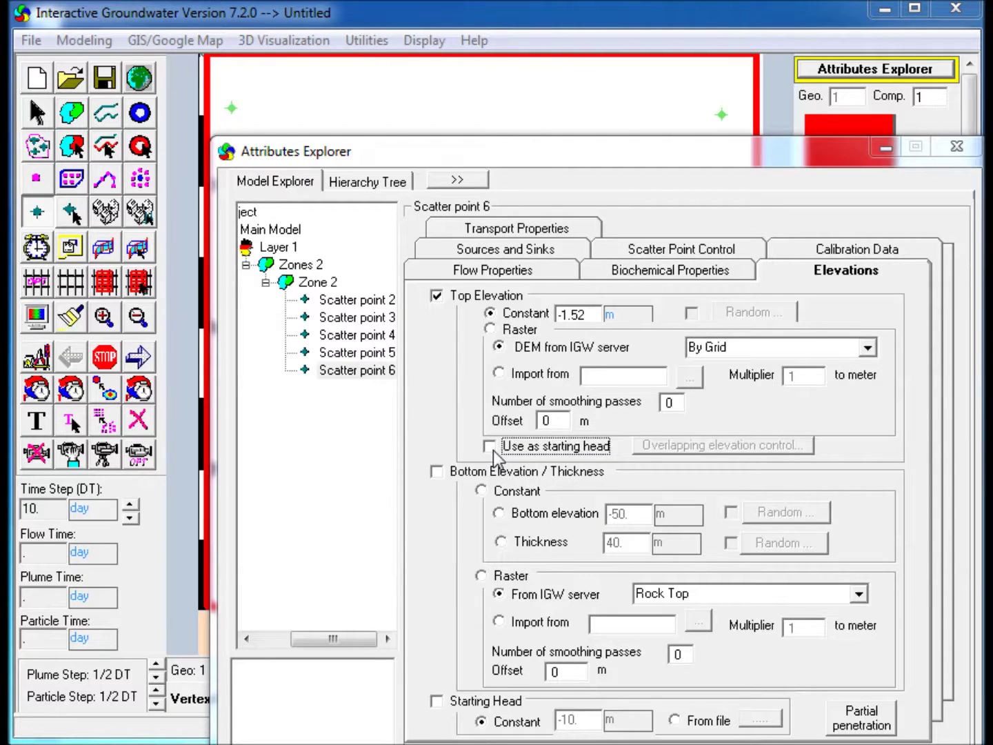
- Switch Zone 2's list from individual scatter points to grouped attributes and select the TopE group
{"action": "left_click", "coordinate": [323, 284]}
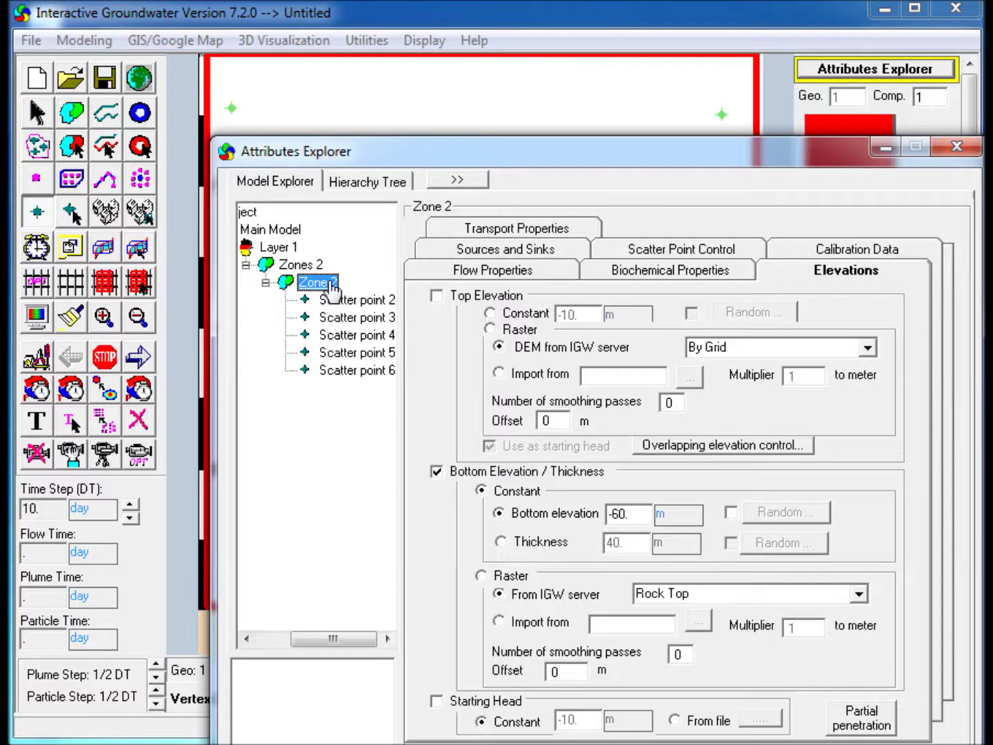
{"action": "right_click", "coordinate": [326, 286]}
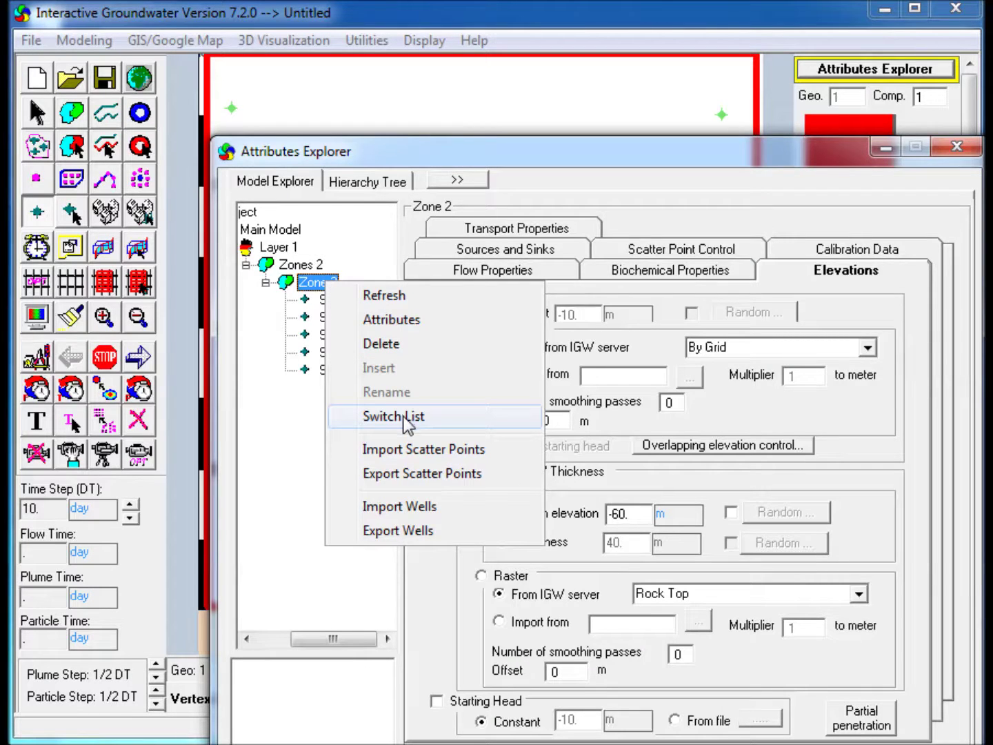
{"action": "left_click", "coordinate": [404, 417]}
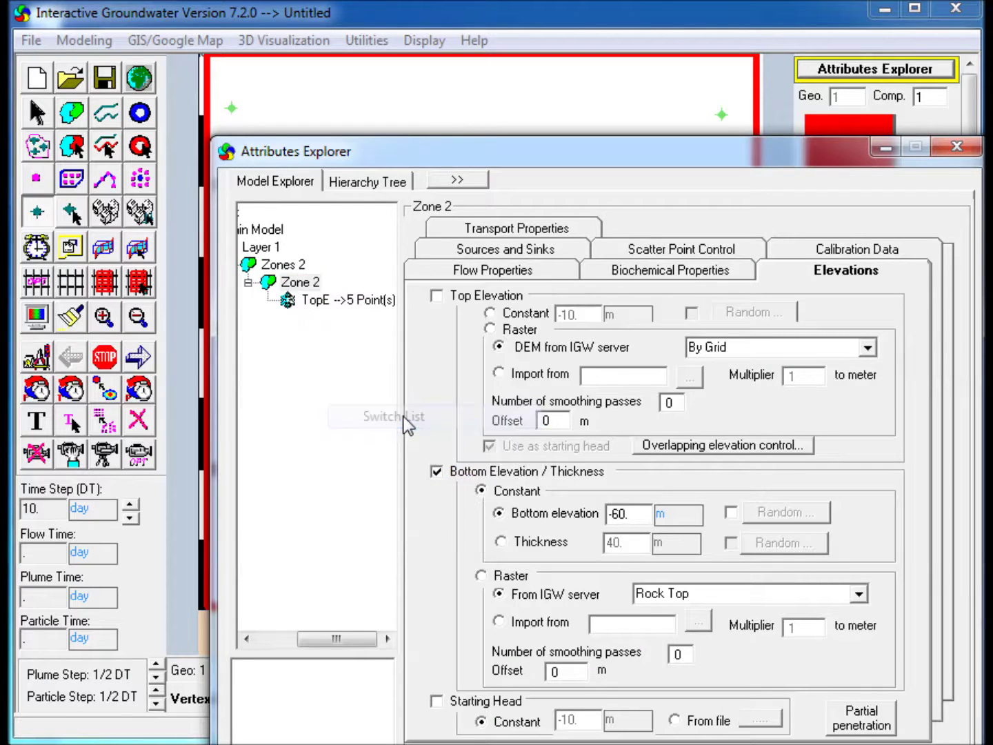
{"action": "left_click", "coordinate": [351, 303]}
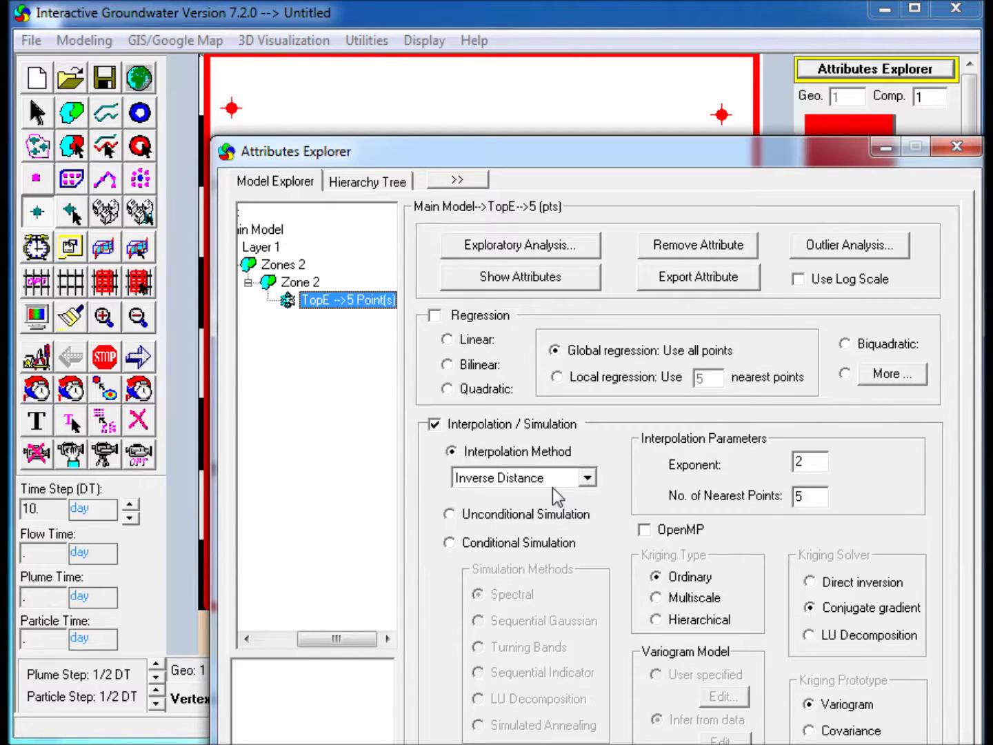
- Interpolate the scatter points' top elevations with the Inverse Distance method, apply the settings and minimize the Attributes Explorer
{"action": "left_click", "coordinate": [587, 480]}
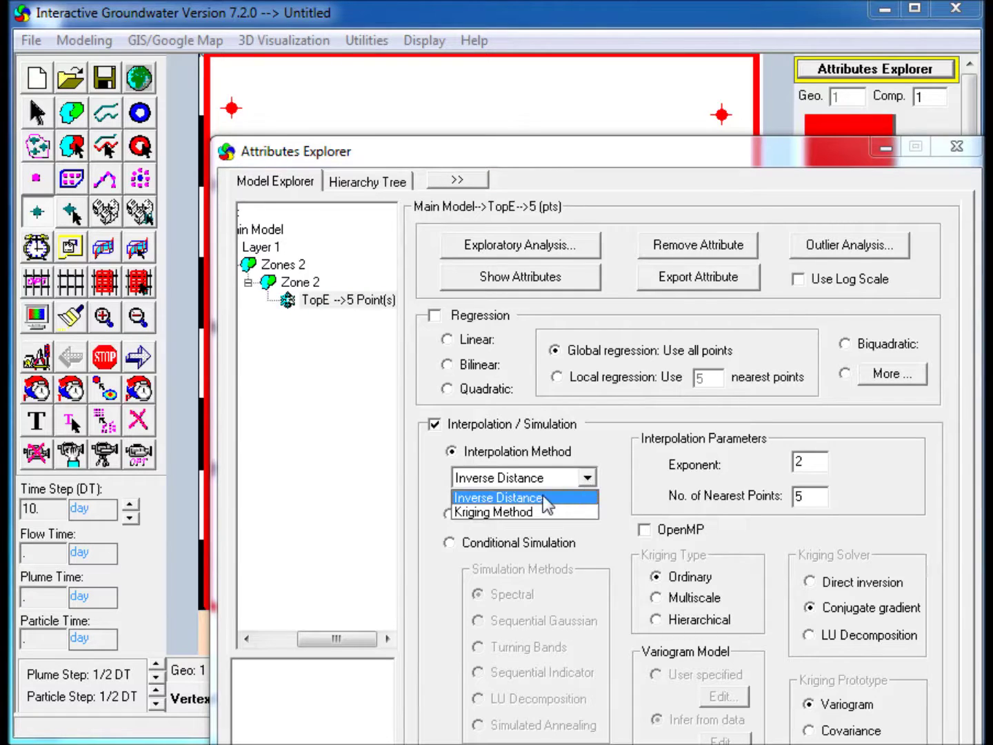
{"action": "left_click", "coordinate": [545, 497]}
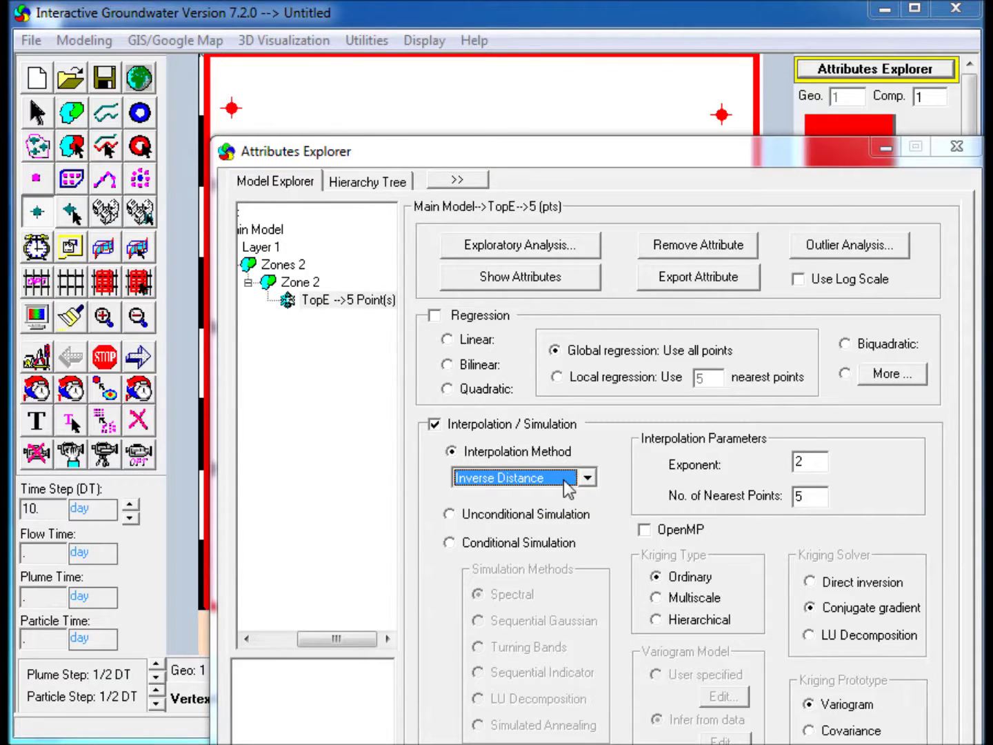
{"action": "left_click", "coordinate": [804, 463]}
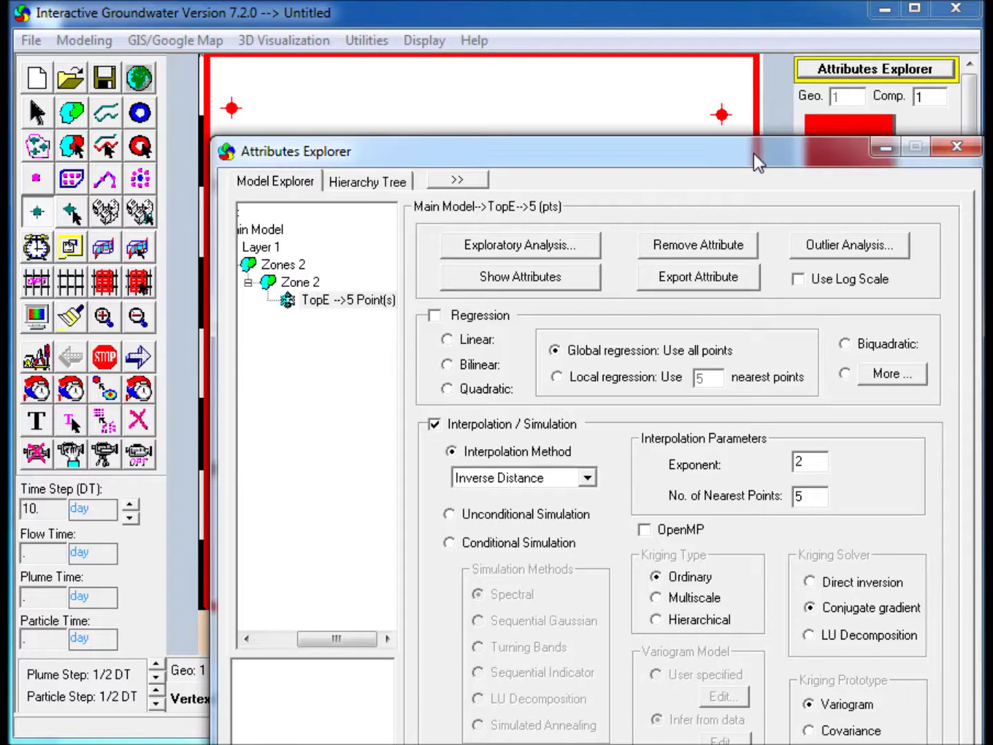
{"action": "left_click_drag", "start_coordinate": [755, 153], "coordinate": [651, 40]}
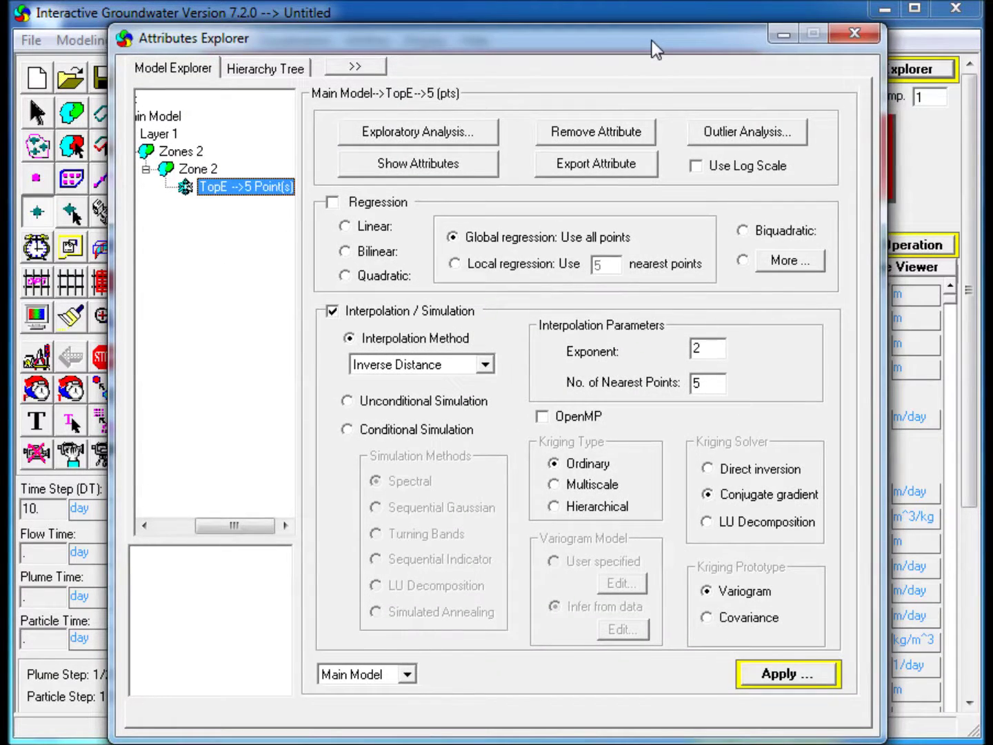
{"action": "left_click", "coordinate": [777, 677]}
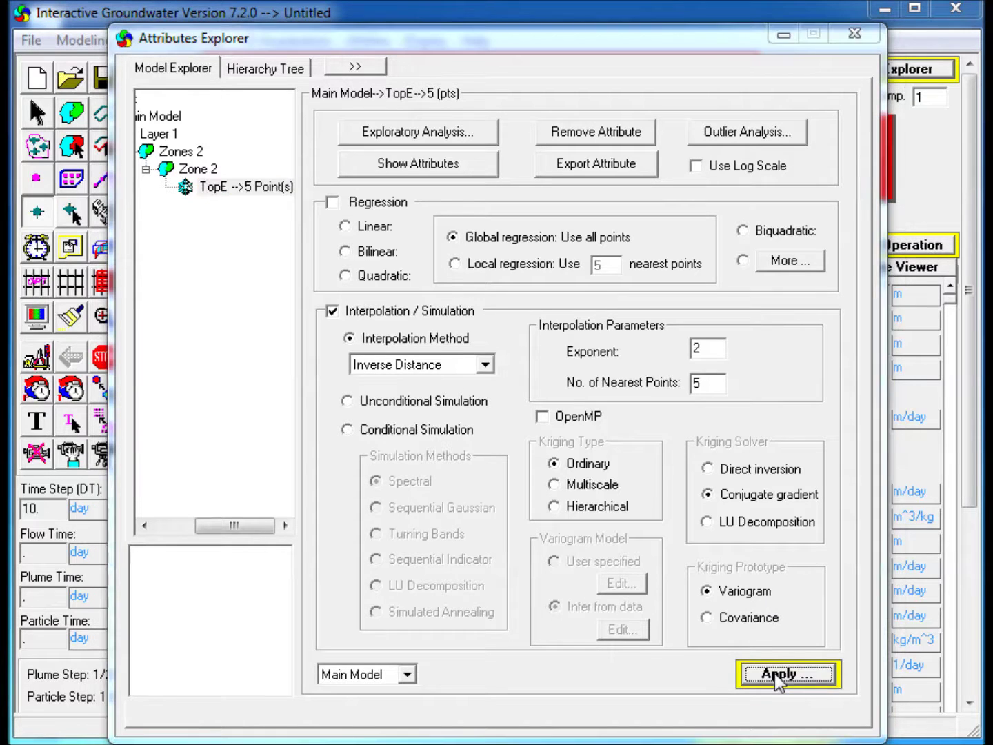
{"action": "left_click", "coordinate": [780, 35]}
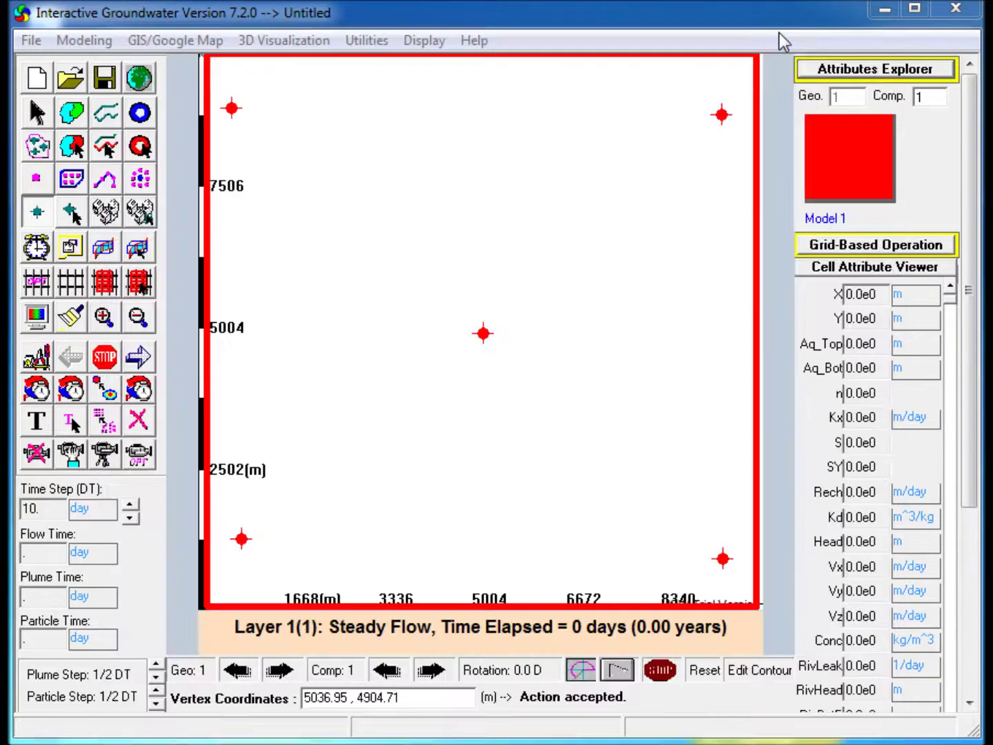
- Enable the Seep Area display for Model 1 and set its pattern color to magenta
{"action": "left_click", "coordinate": [36, 318]}
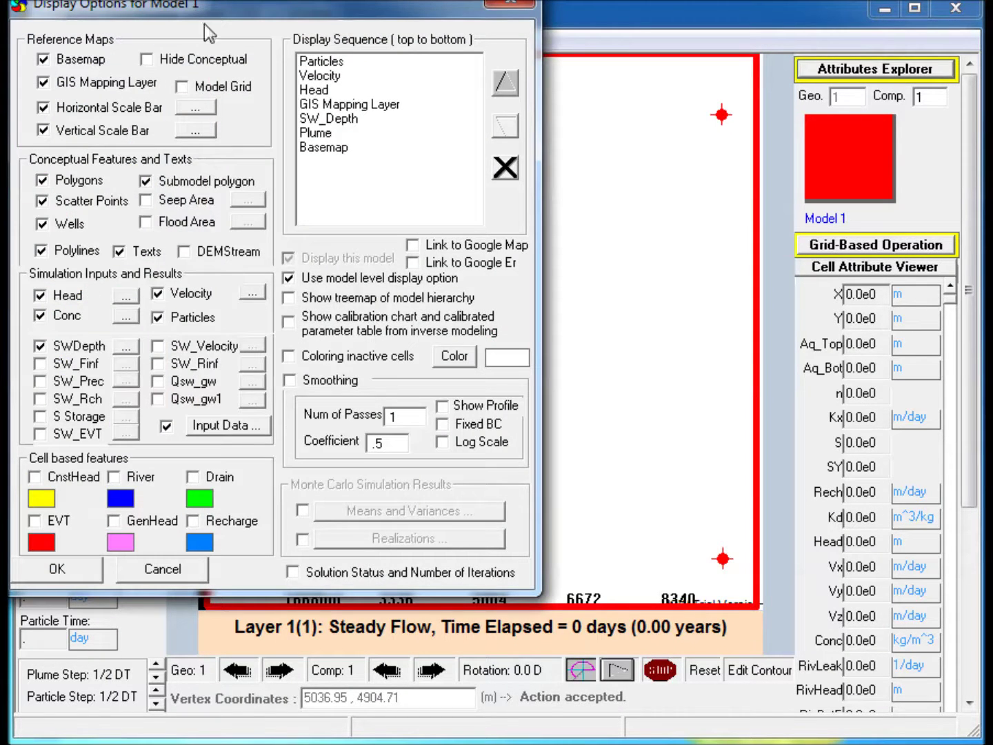
{"action": "left_click_drag", "start_coordinate": [210, 10], "coordinate": [357, 81]}
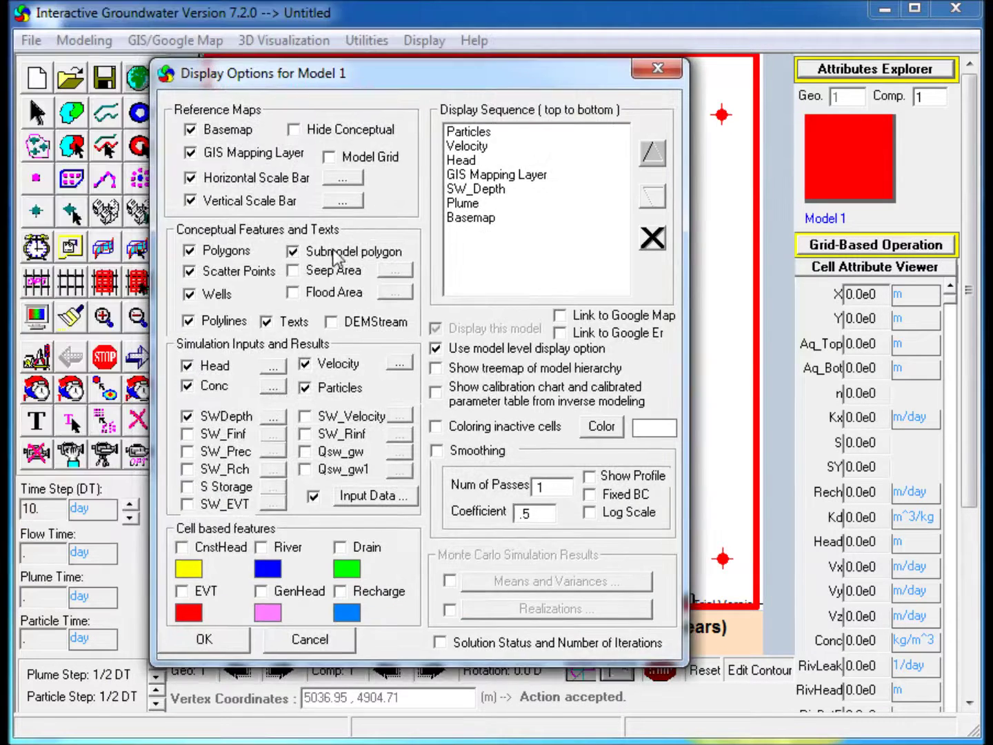
{"action": "left_click", "coordinate": [302, 277]}
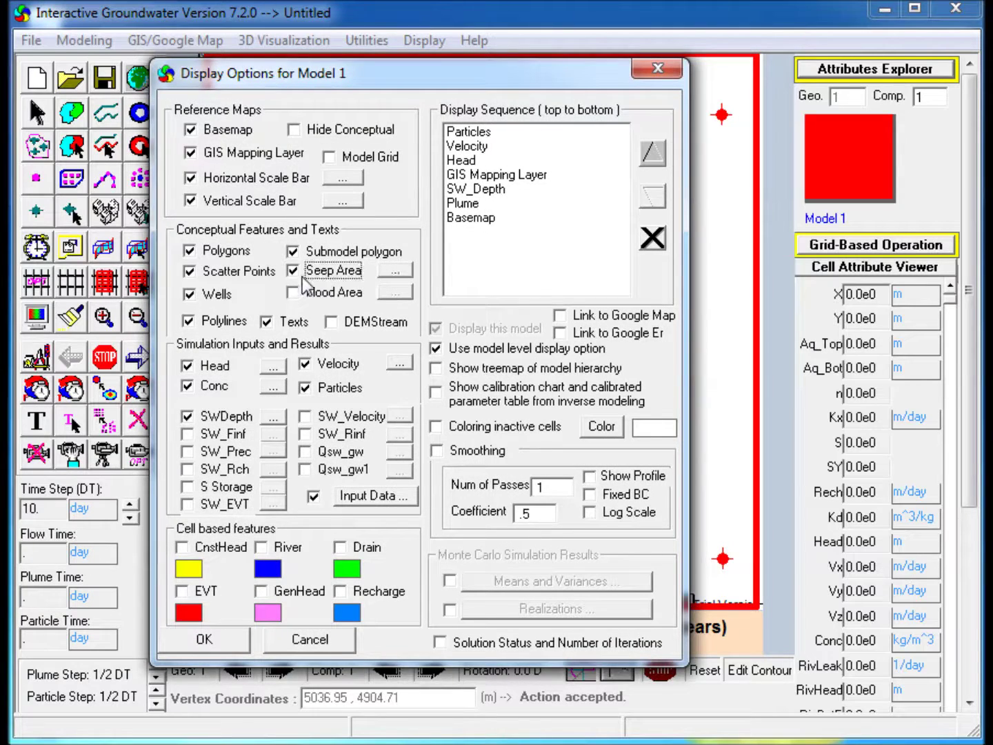
{"action": "left_click", "coordinate": [396, 270]}
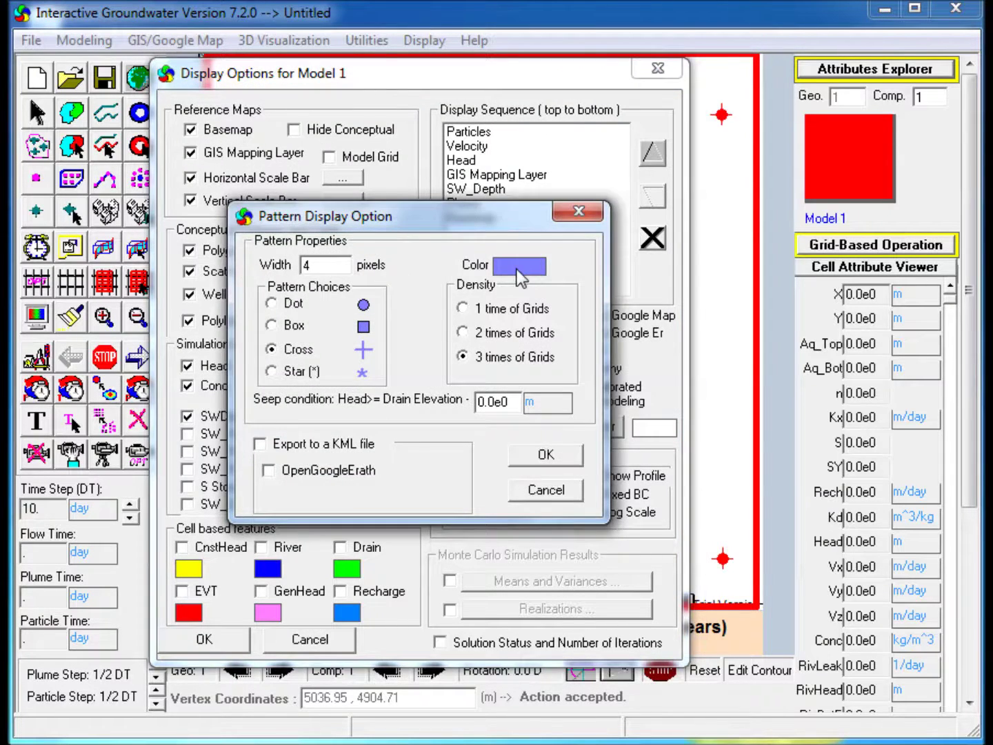
{"action": "left_click", "coordinate": [530, 274]}
{"action": "left_click", "coordinate": [460, 295]}
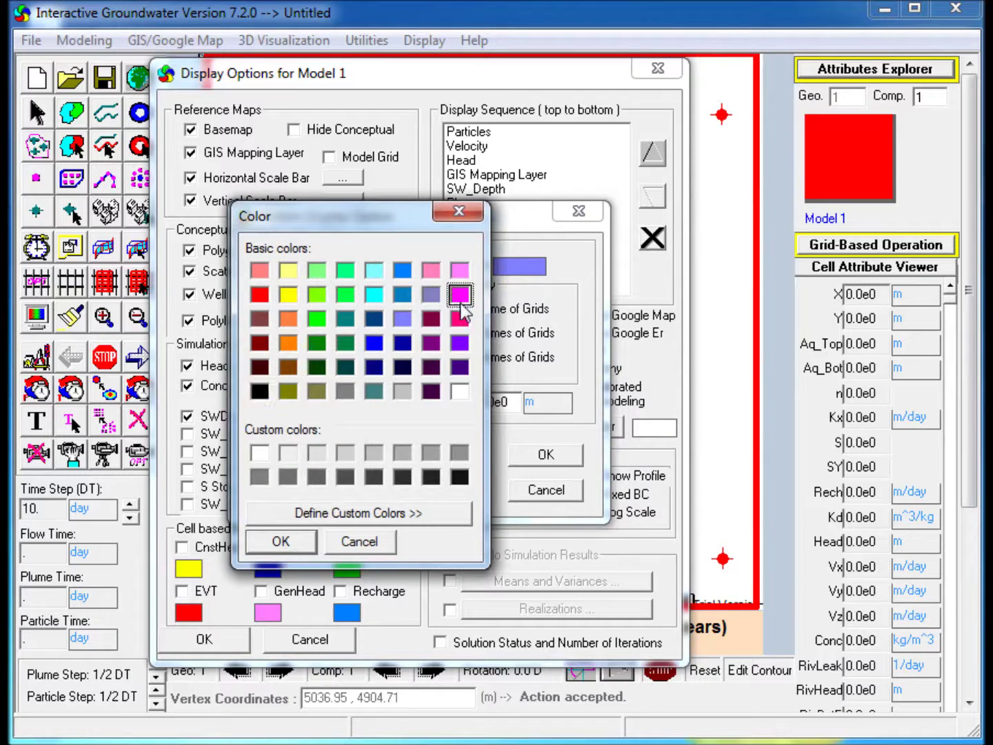
{"action": "left_click", "coordinate": [287, 546]}
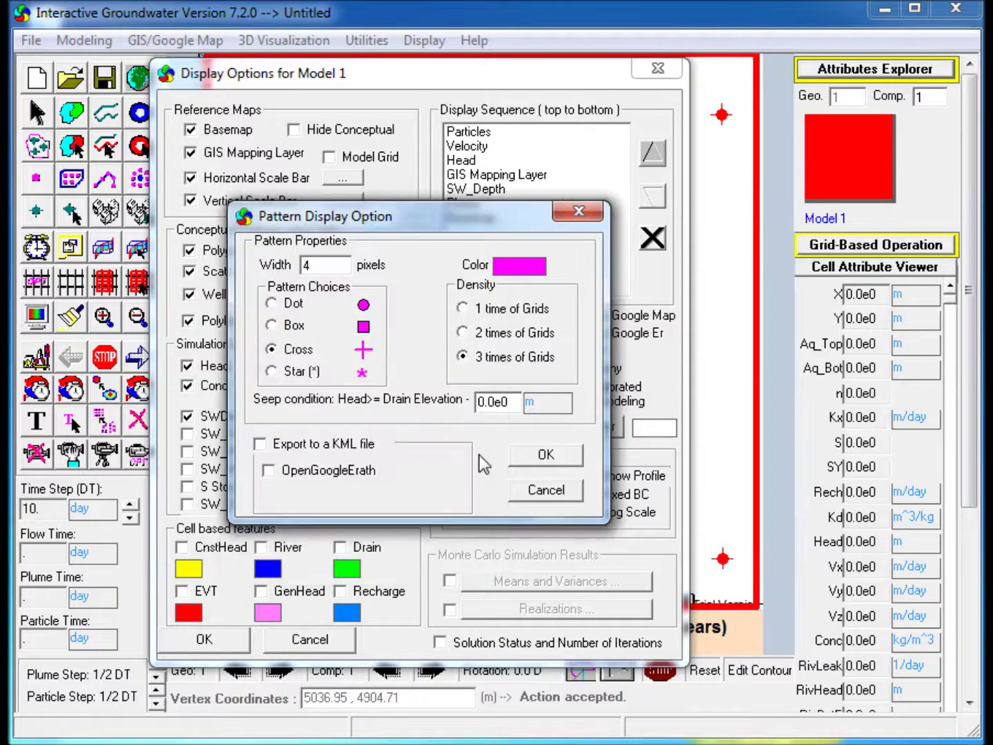
{"action": "left_click", "coordinate": [527, 456]}
{"action": "left_click", "coordinate": [227, 644]}
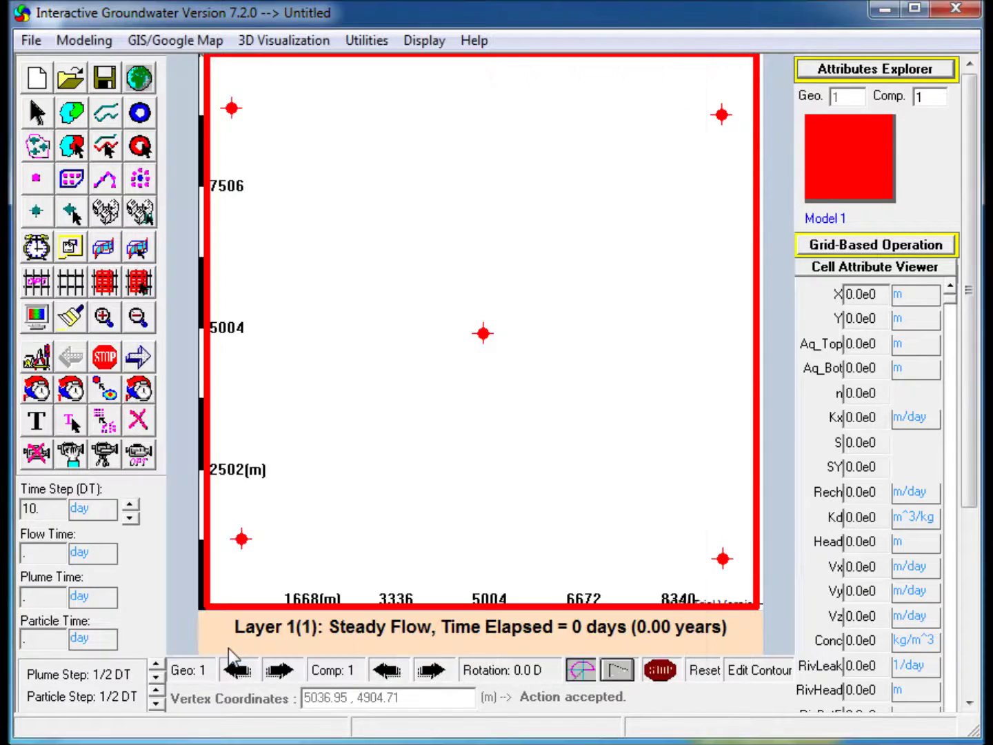
- Discretize the model grid with NX 41 and NY 41, and run the flow model forward
{"action": "left_click", "coordinate": [37, 112]}
{"action": "left_click", "coordinate": [264, 315]}
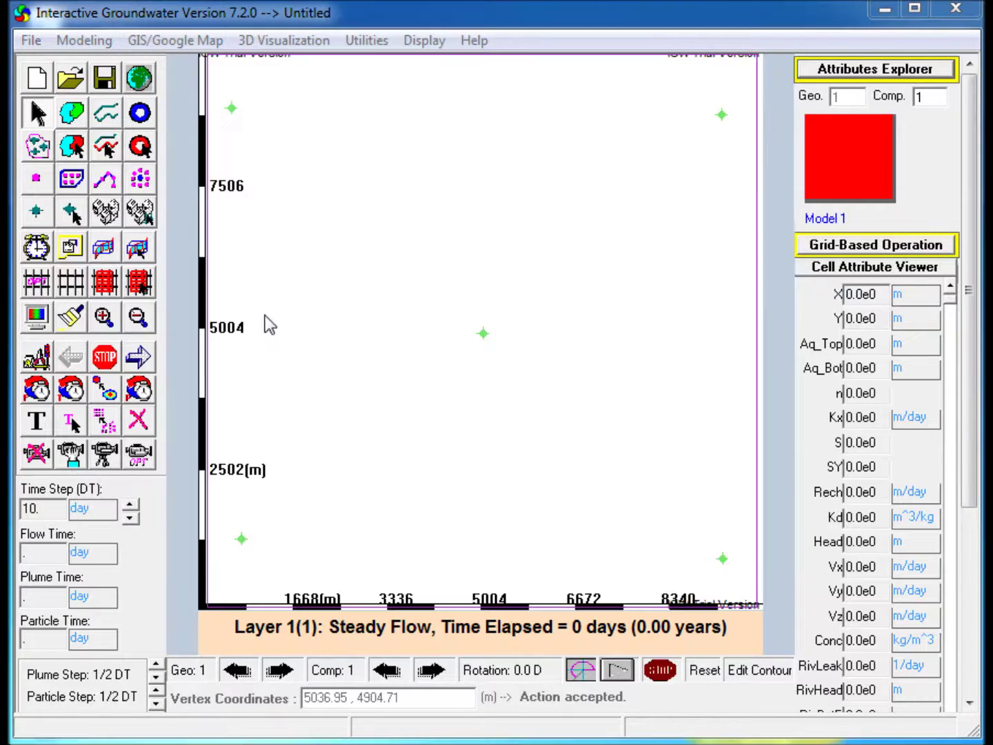
{"action": "left_click", "coordinate": [37, 284]}
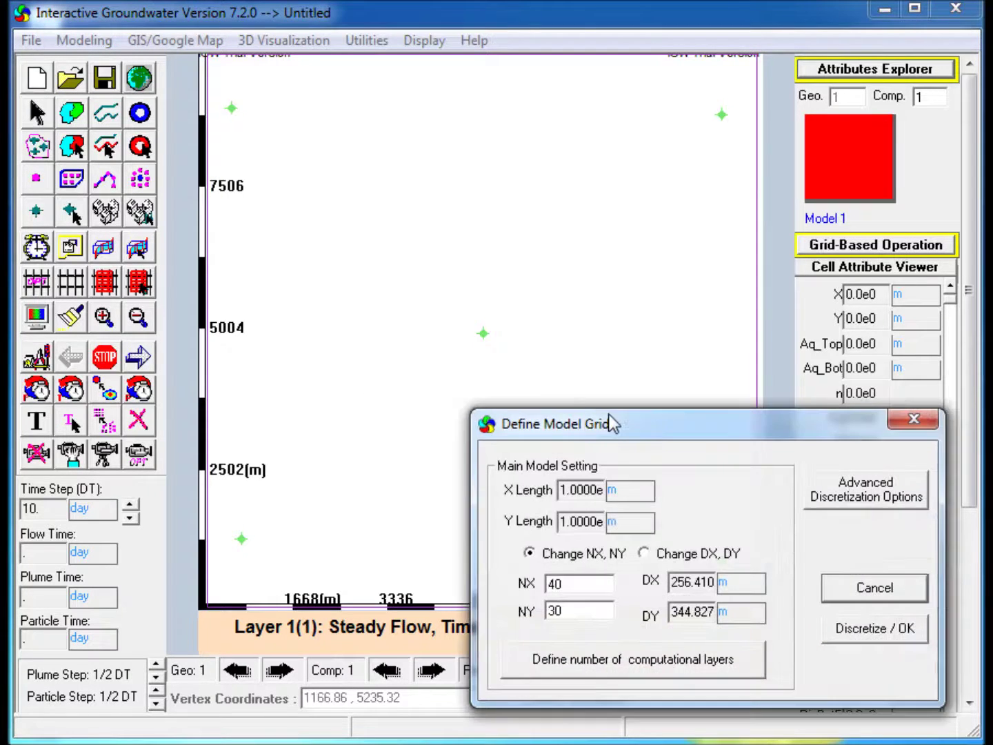
{"action": "left_click_drag", "start_coordinate": [611, 421], "coordinate": [428, 169]}
{"action": "left_click_drag", "start_coordinate": [413, 326], "coordinate": [339, 326]}
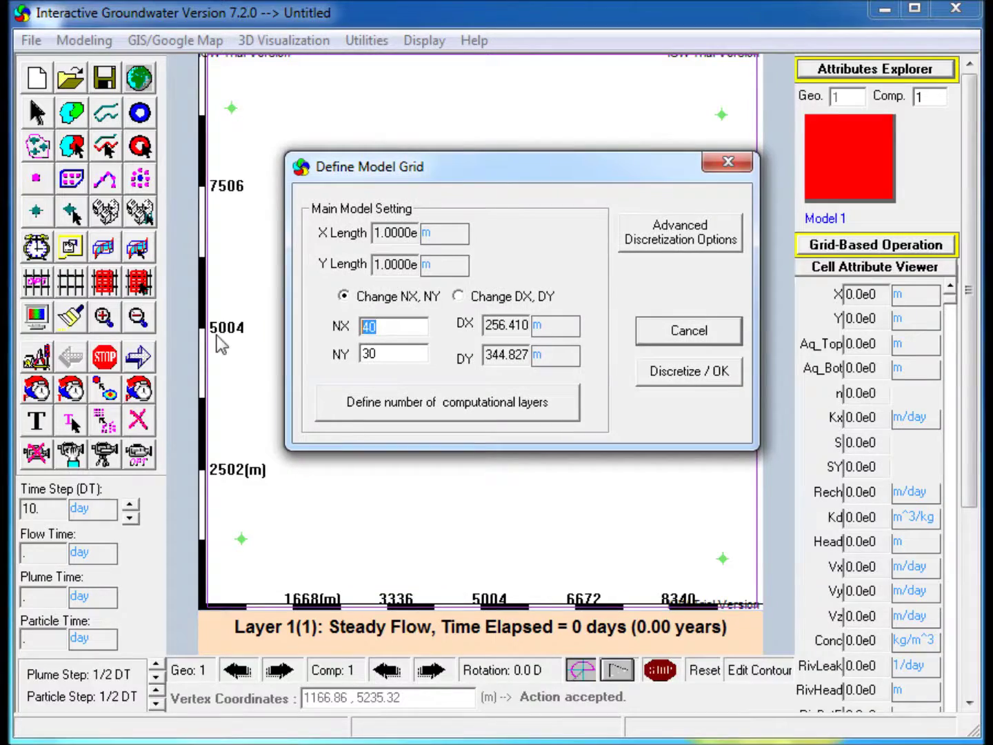
{"action": "type", "text": "41"}
{"action": "key", "text": "Tab"}
{"action": "type", "text": "41"}
{"action": "left_click", "coordinate": [679, 369]}
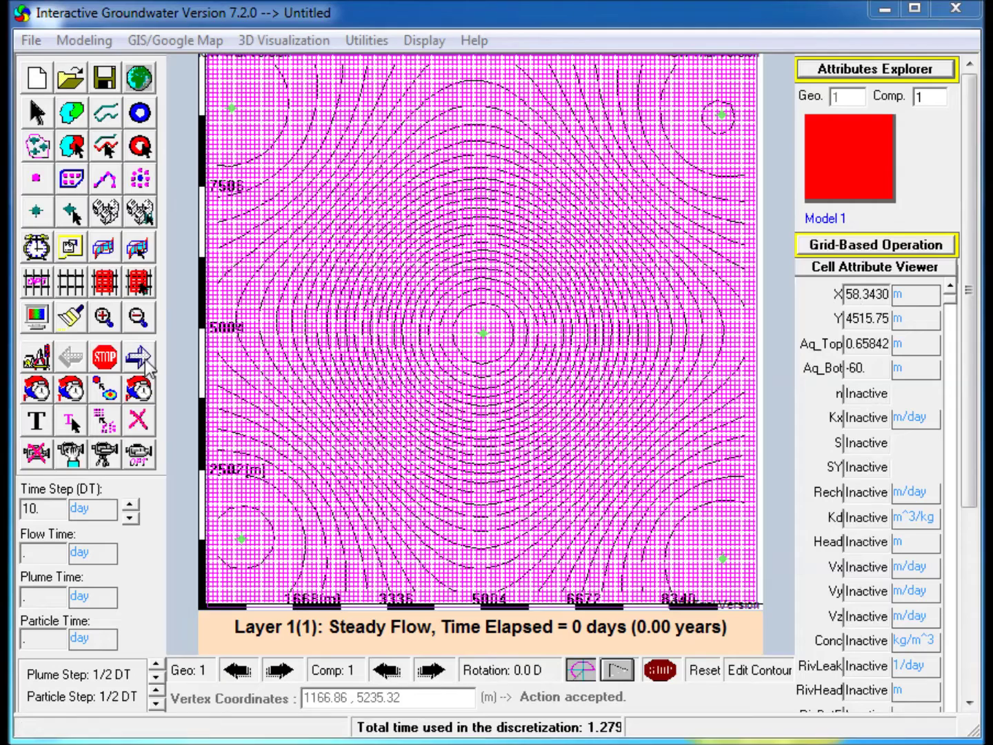
{"action": "left_click", "coordinate": [146, 364]}
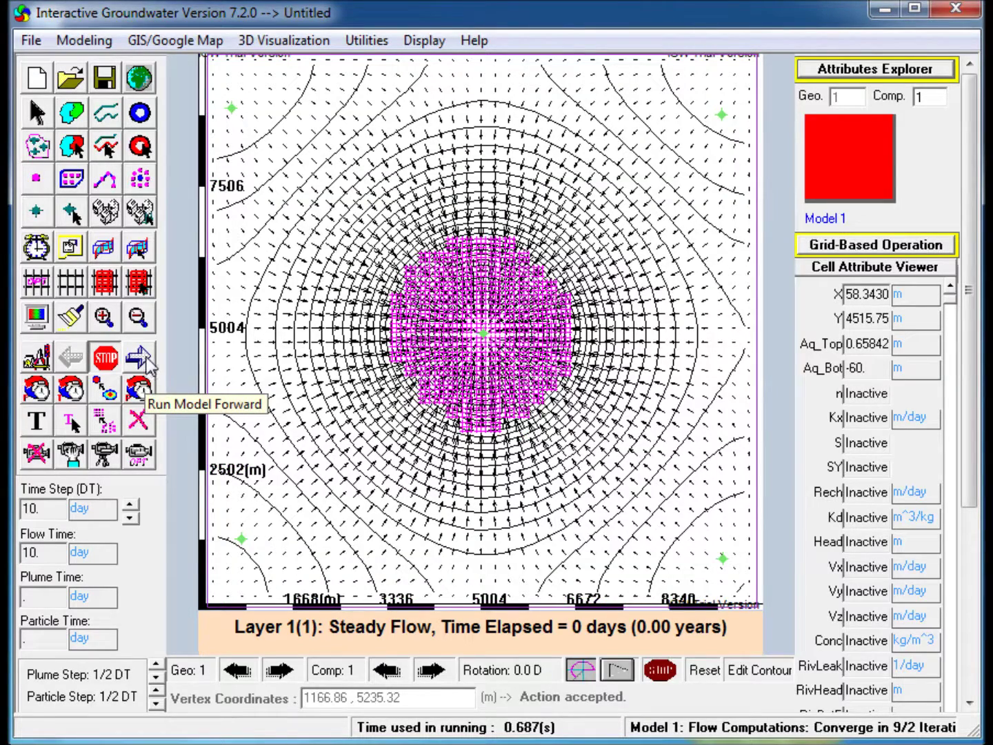
- Place two wells beside the seep area, at about (7487, 5333) m and (3014, 6266) m
{"action": "left_click", "coordinate": [139, 115]}
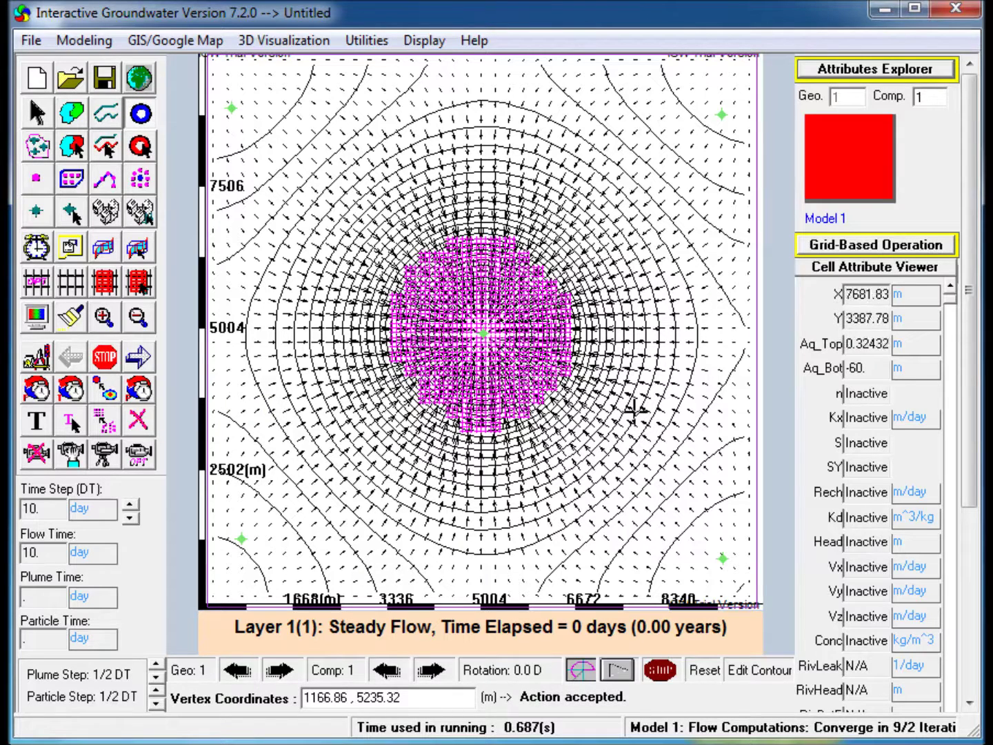
{"action": "left_click", "coordinate": [623, 314]}
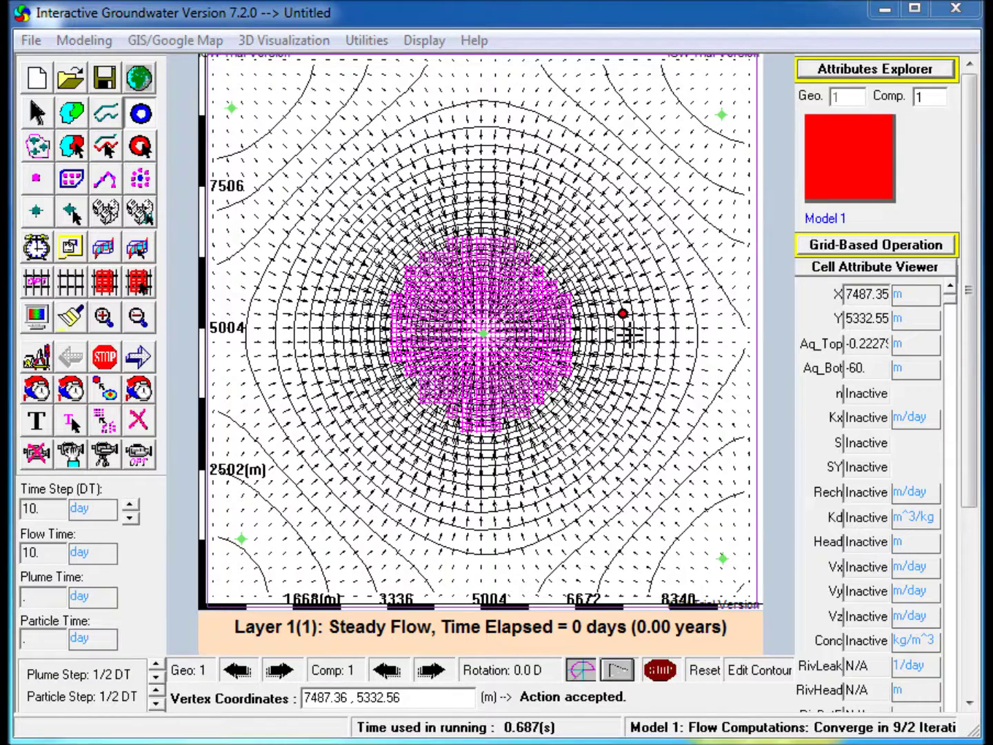
{"action": "left_click", "coordinate": [368, 257]}
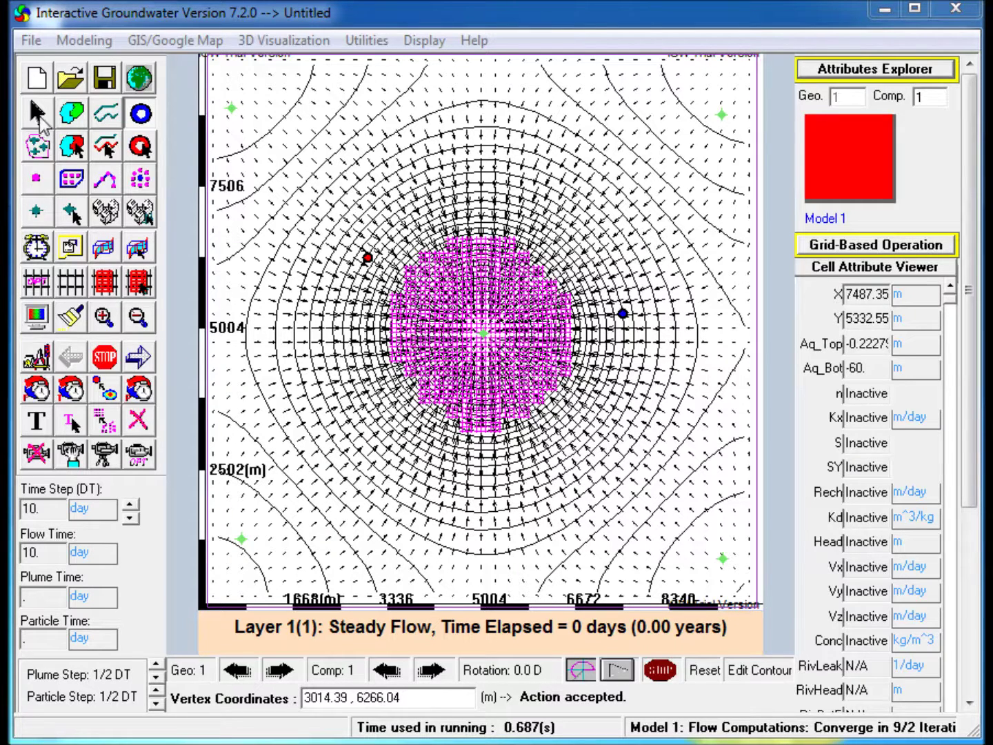
{"action": "left_click", "coordinate": [40, 120]}
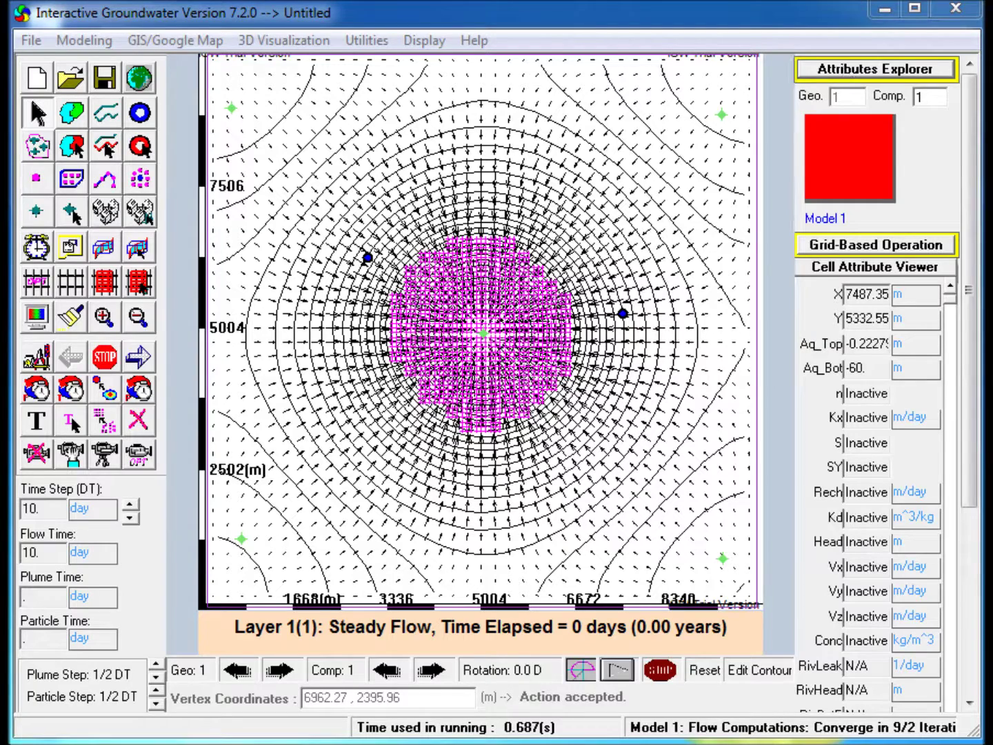
- Change the pumping flow rate of Well 2 from constant to transient in the Attributes Explorer
{"action": "left_click_drag", "start_coordinate": [907, 231], "coordinate": [387, 100]}
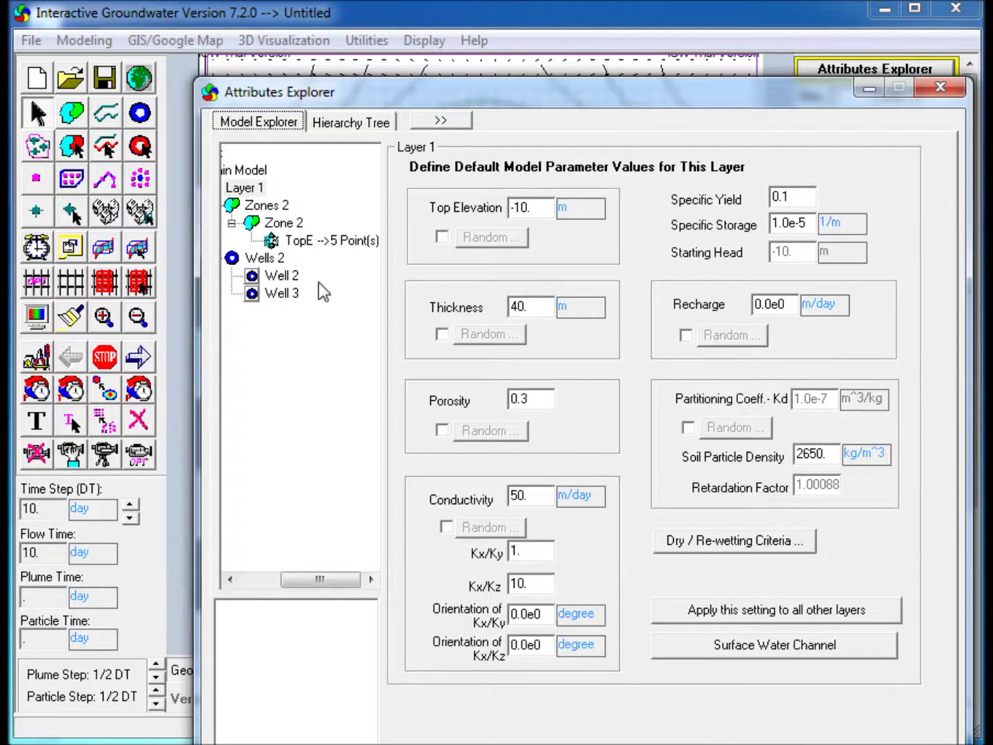
{"action": "left_click", "coordinate": [278, 275]}
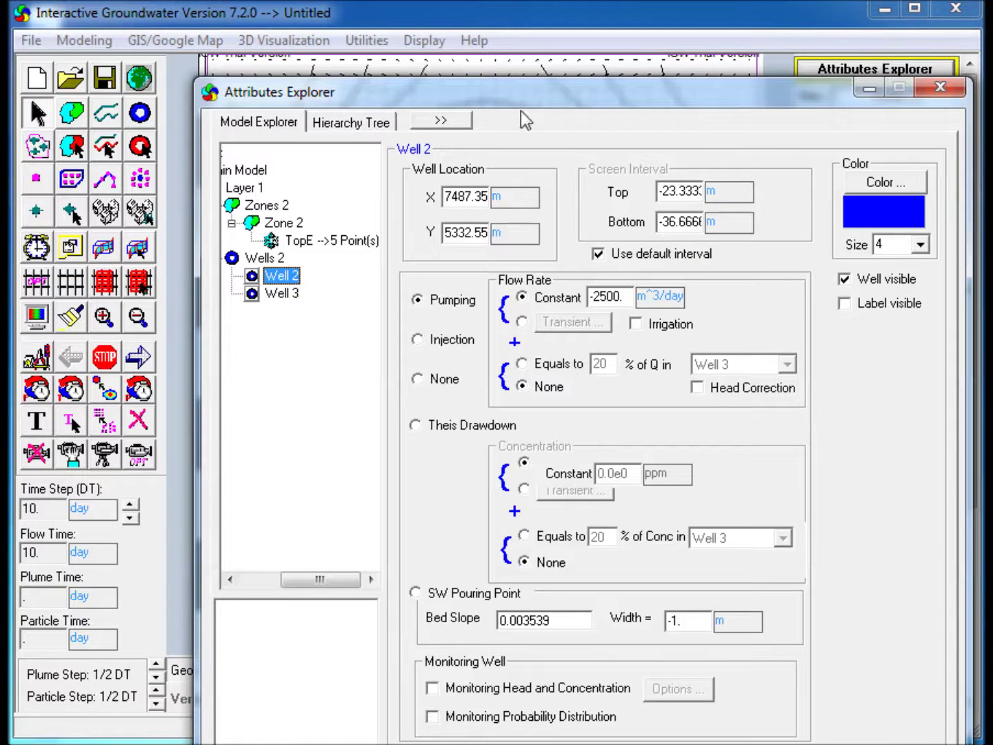
{"action": "left_click", "coordinate": [522, 325]}
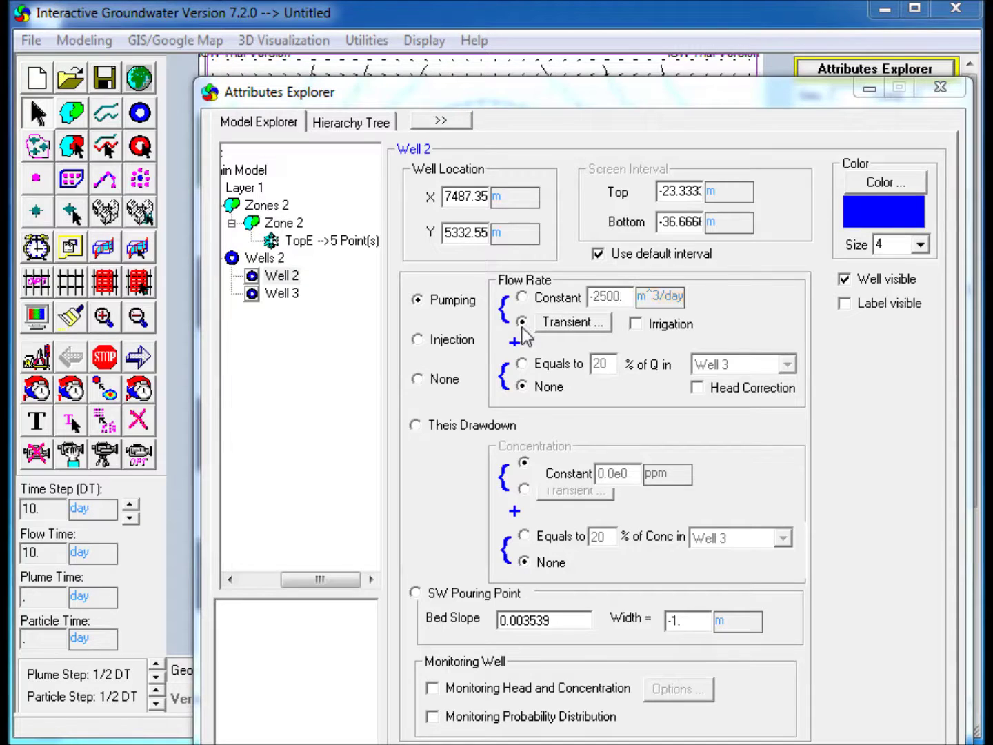
- Turn off random fluctuation and periodic fluctuation with exponential decay in Well 2's transient pumping trend
{"action": "left_click", "coordinate": [567, 321]}
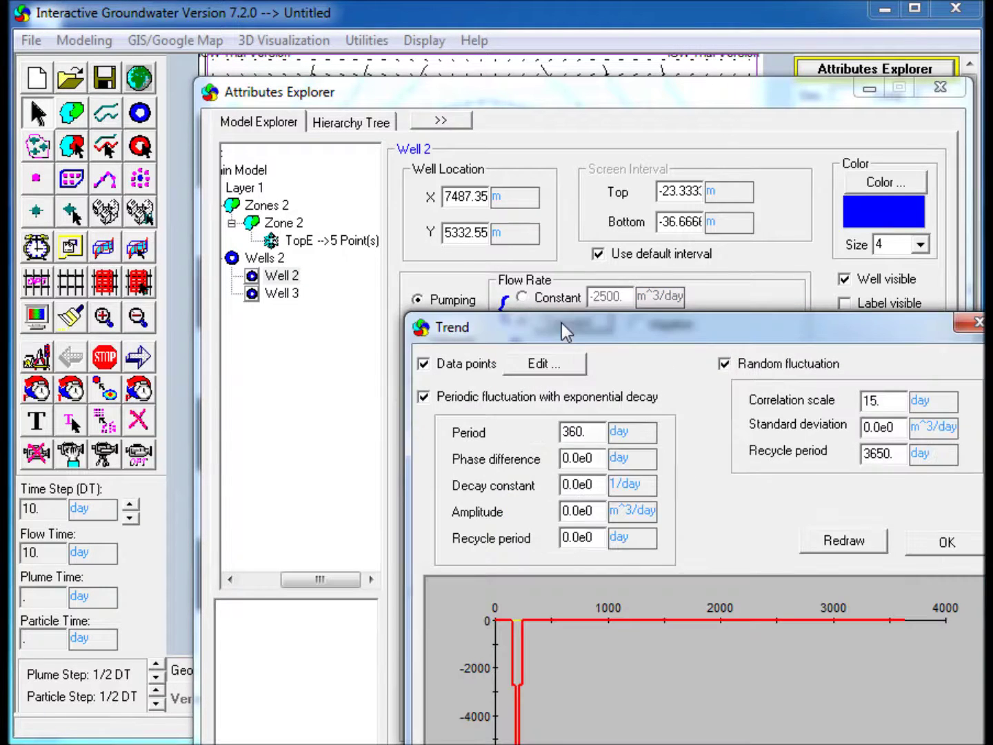
{"action": "left_click_drag", "start_coordinate": [594, 333], "coordinate": [442, 171]}
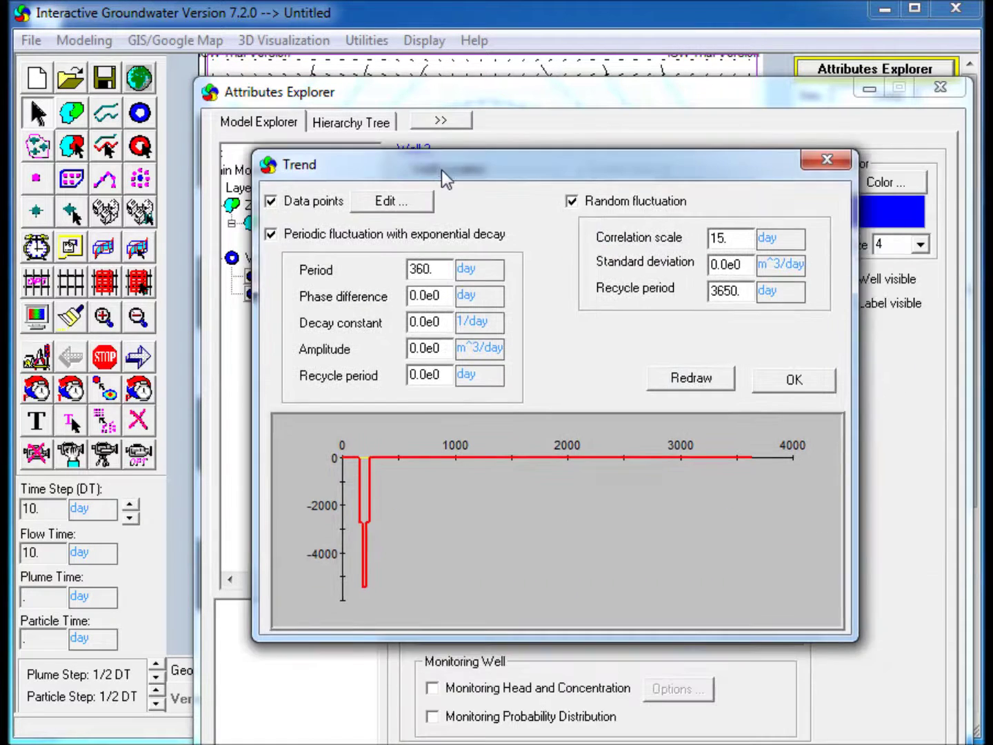
{"action": "left_click", "coordinate": [570, 202]}
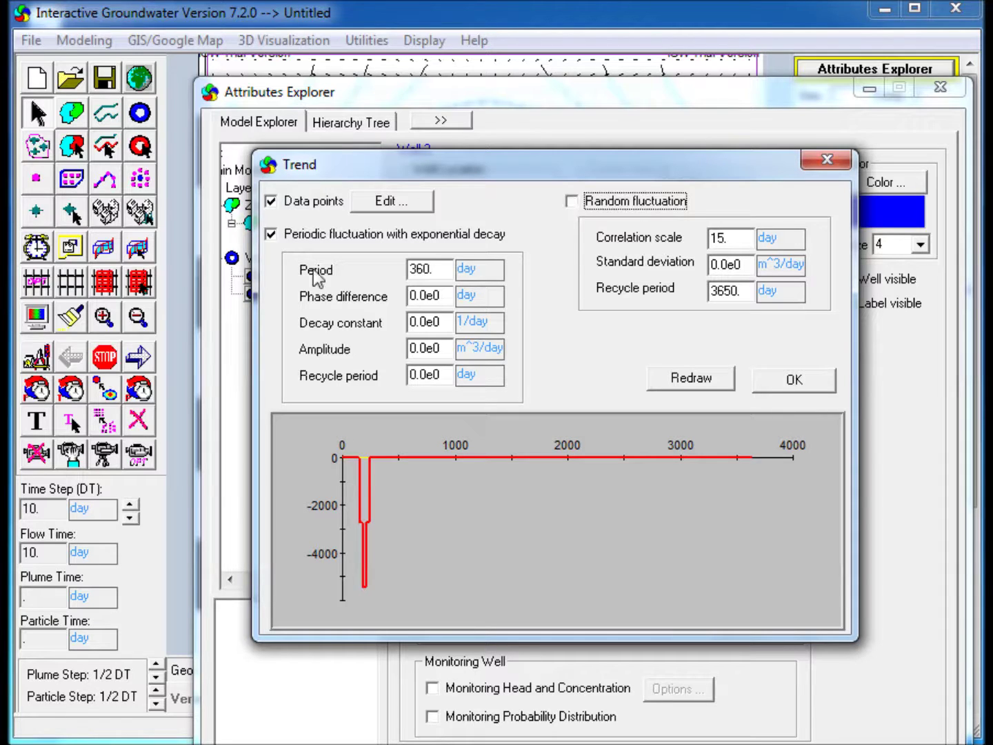
{"action": "left_click", "coordinate": [270, 234]}
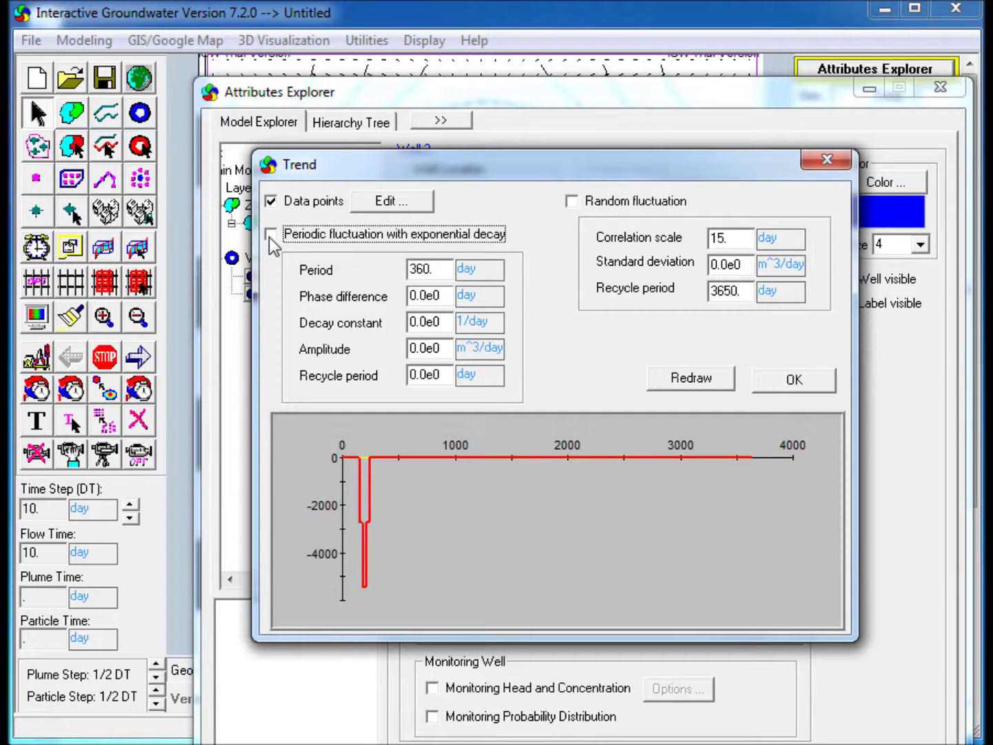
- Import Well2.csv from the Examples folder into Well 2's trend data, overwriting the current table
{"action": "left_click", "coordinate": [391, 201]}
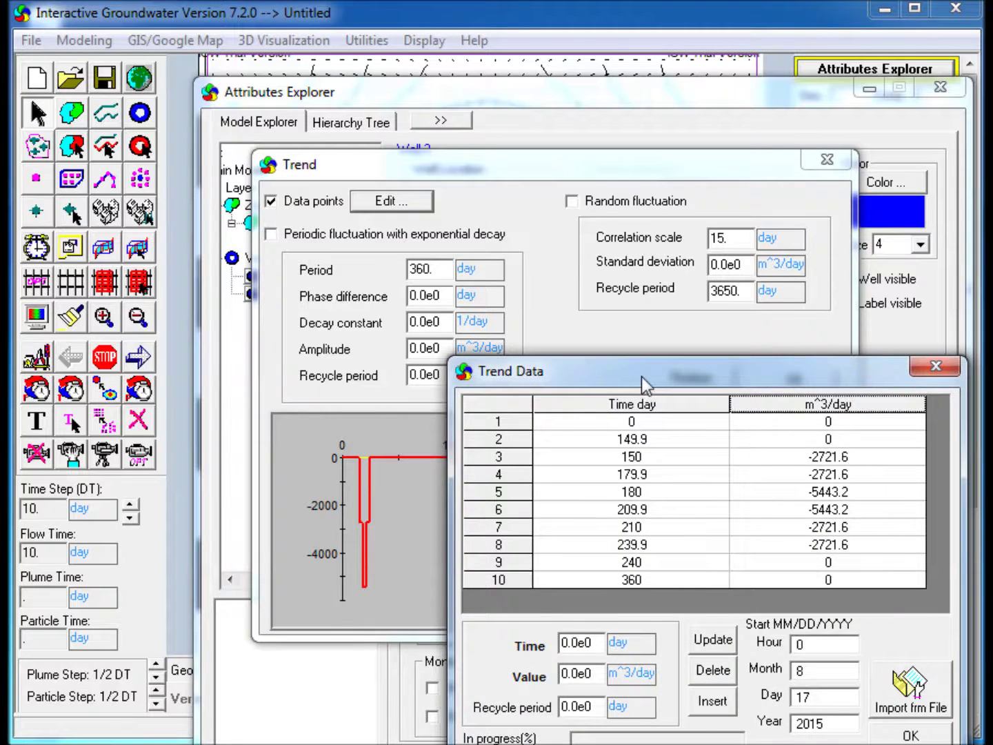
{"action": "left_click_drag", "start_coordinate": [642, 375], "coordinate": [487, 214]}
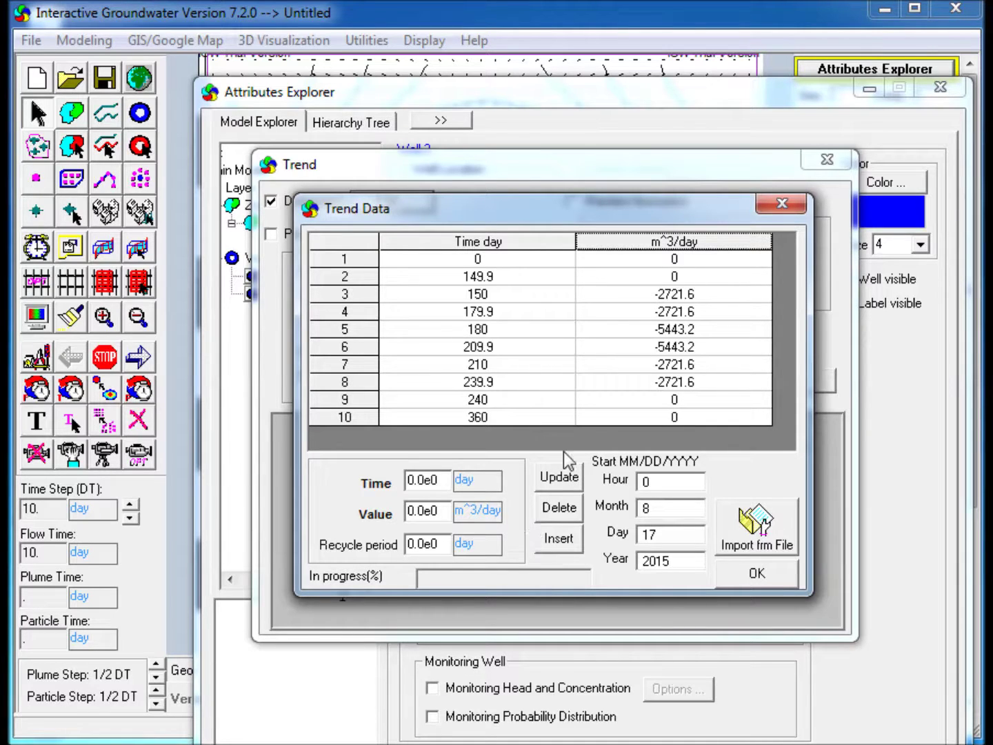
{"action": "left_click", "coordinate": [756, 532]}
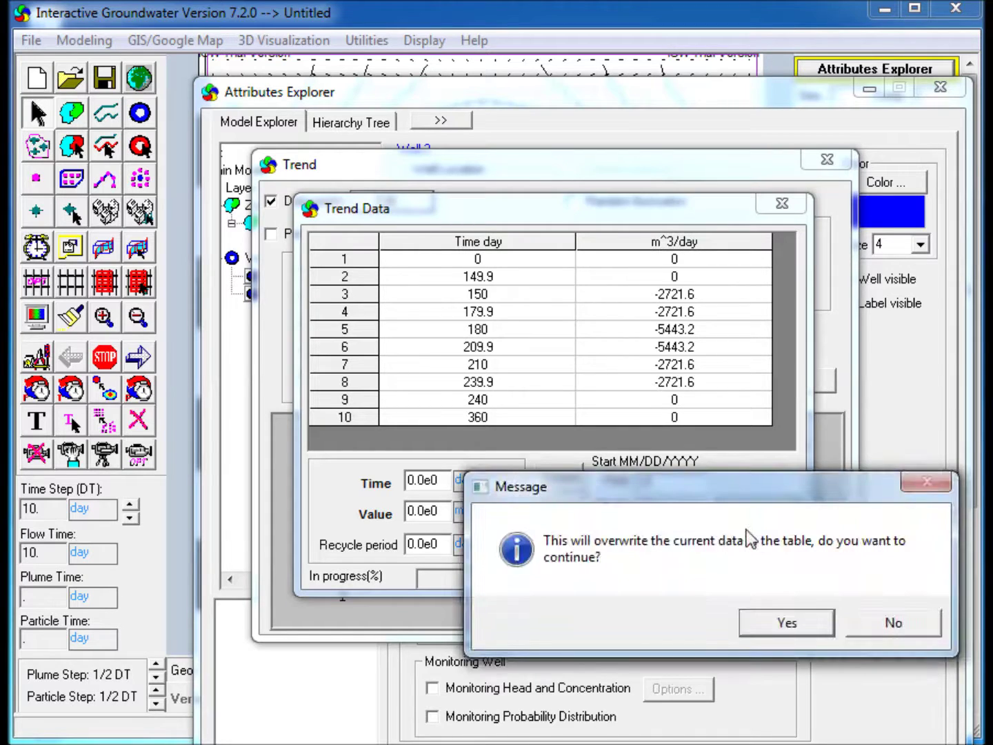
{"action": "left_click_drag", "start_coordinate": [713, 478], "coordinate": [695, 461]}
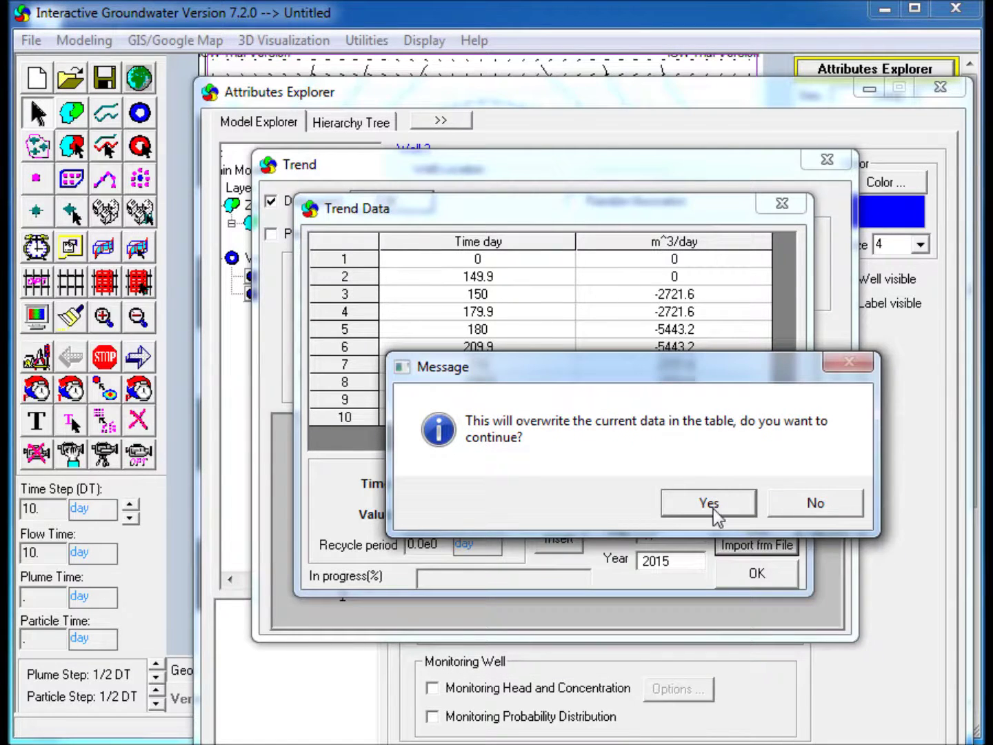
{"action": "left_click", "coordinate": [712, 506]}
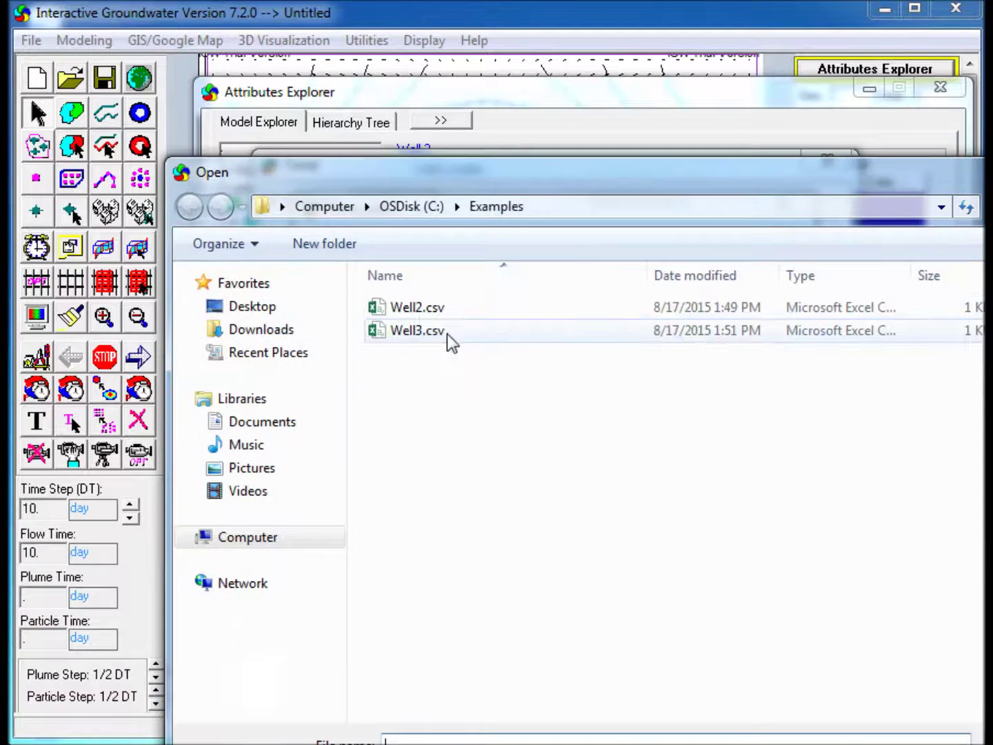
{"action": "double_click", "coordinate": [415, 307]}
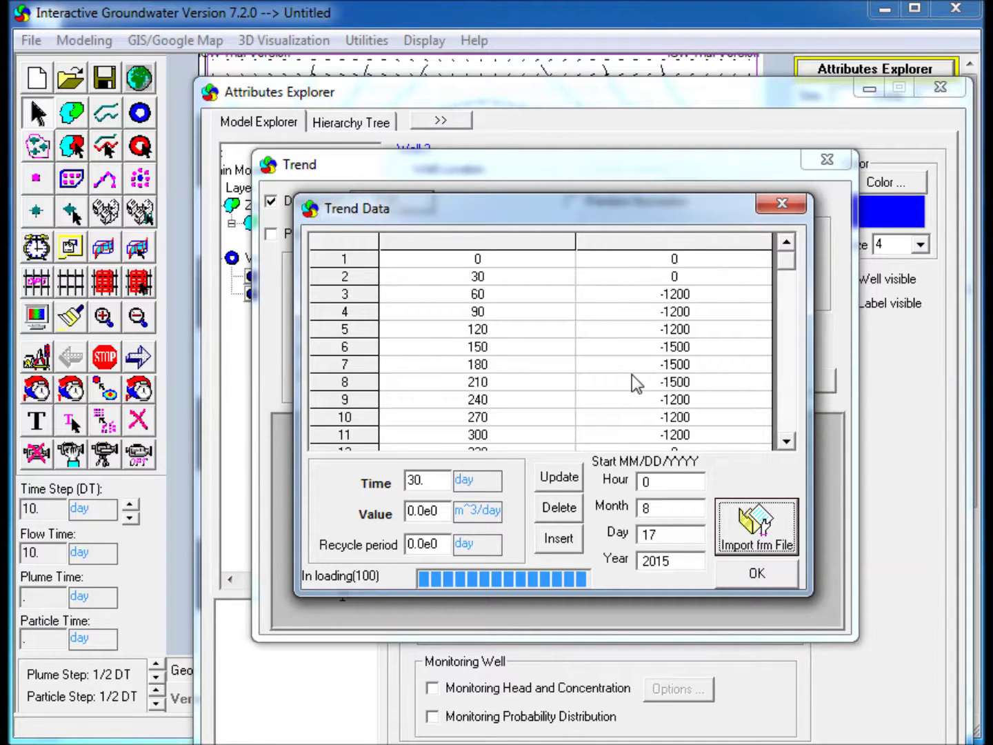
- Set the recycle period of Well 2's trend data to 360 days, redraw the trend graph and accept it
{"action": "left_click_drag", "start_coordinate": [444, 544], "coordinate": [393, 548]}
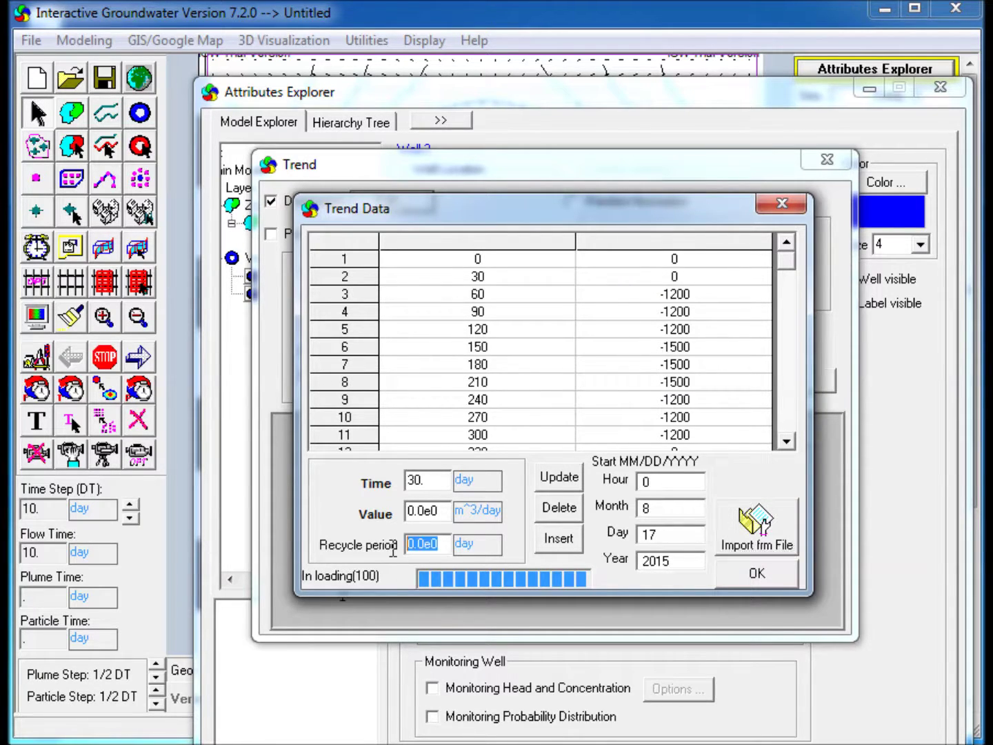
{"action": "type", "text": "360"}
{"action": "left_click", "coordinate": [758, 580]}
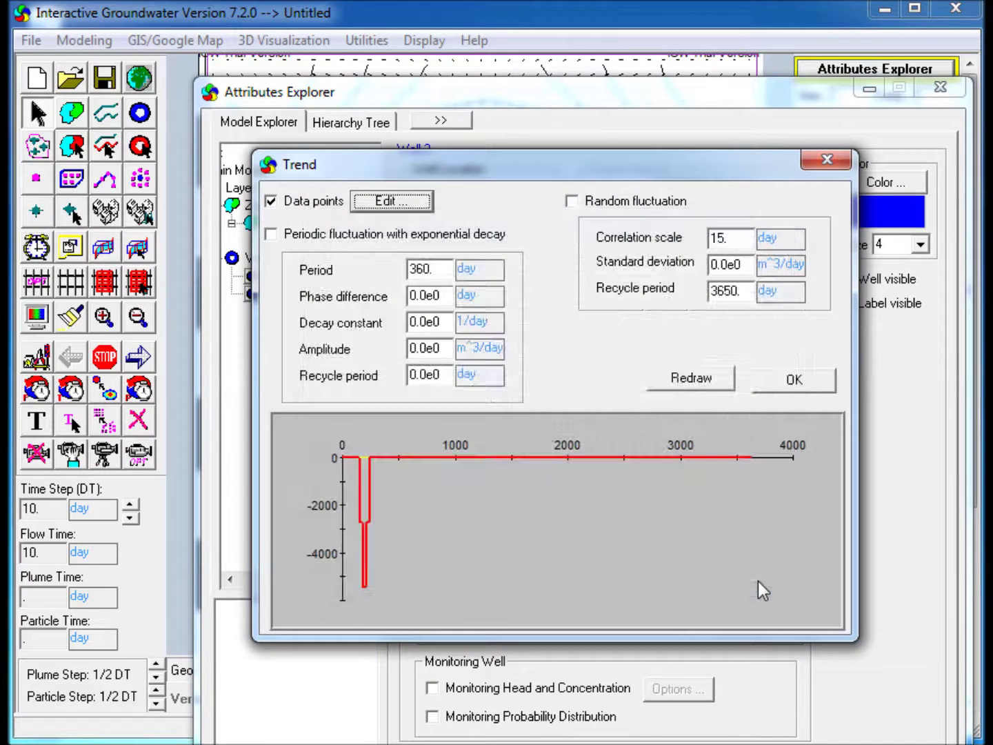
{"action": "left_click", "coordinate": [686, 380]}
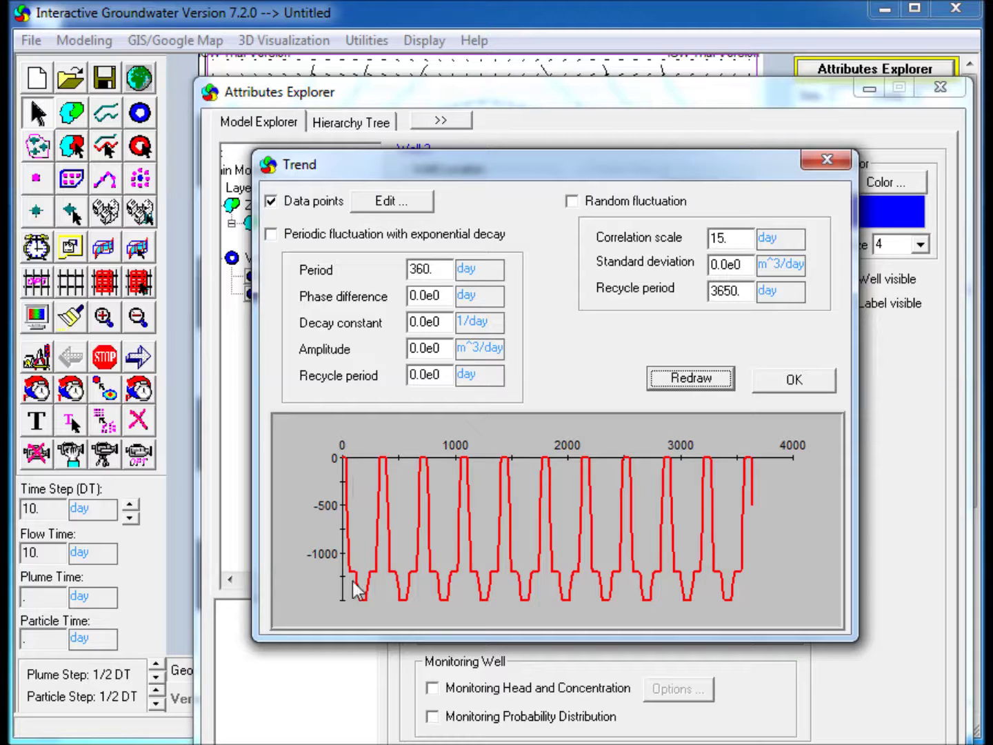
{"action": "left_click", "coordinate": [794, 381]}
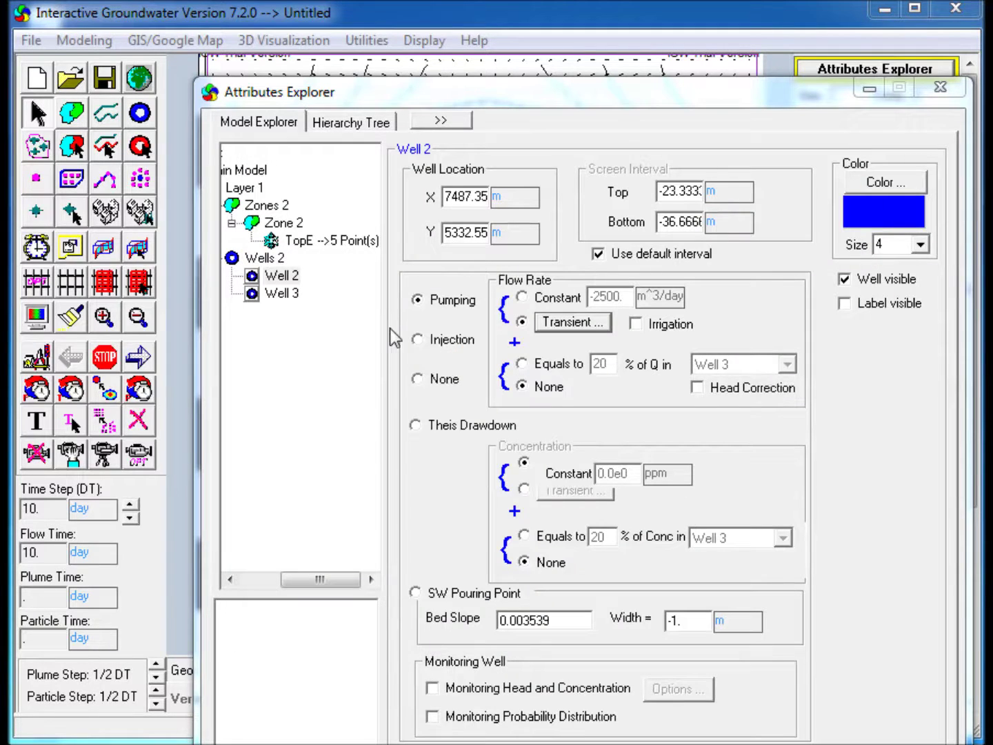
- Switch Well 3's pumping rate to transient and disable the random and periodic fluctuations in its trend
{"action": "left_click", "coordinate": [282, 295]}
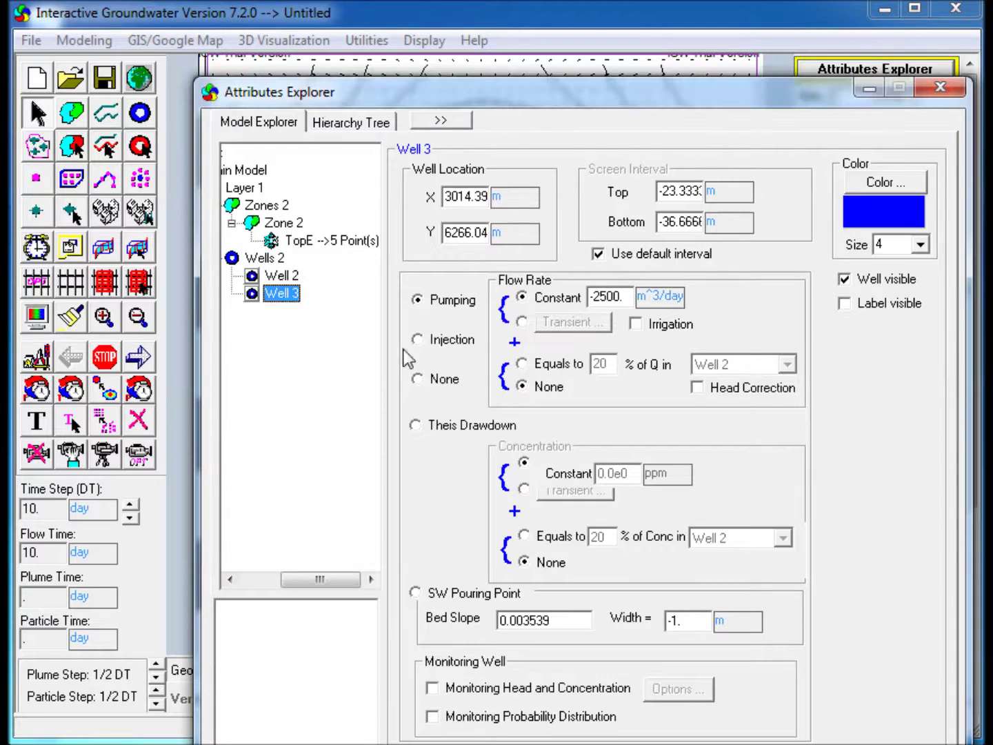
{"action": "left_click", "coordinate": [523, 322]}
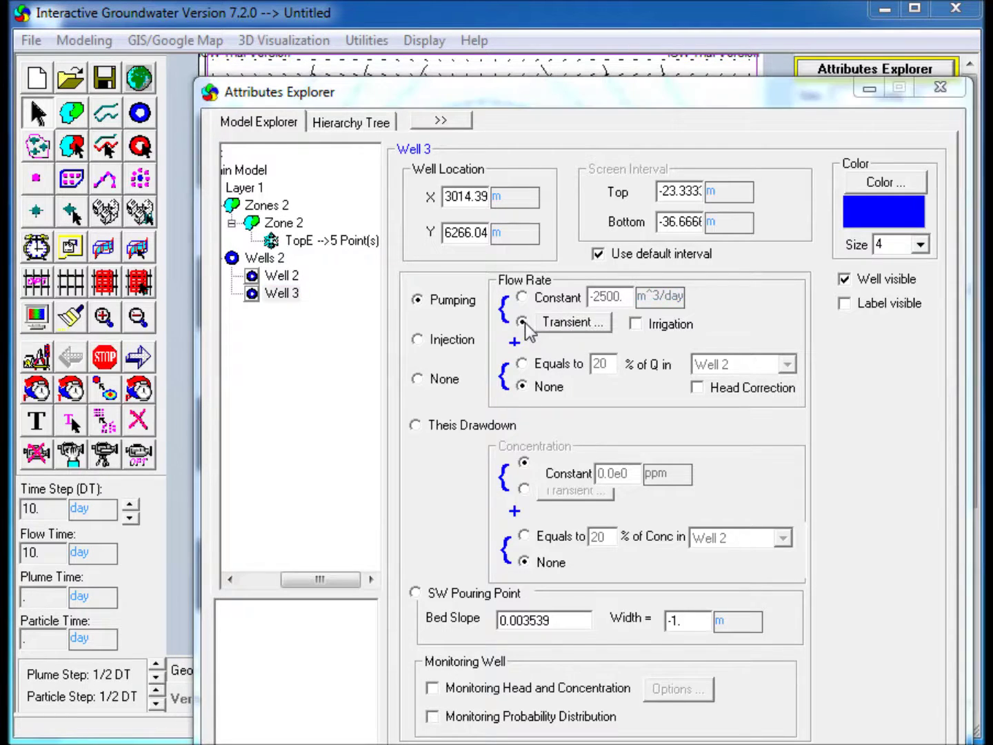
{"action": "left_click", "coordinate": [568, 324]}
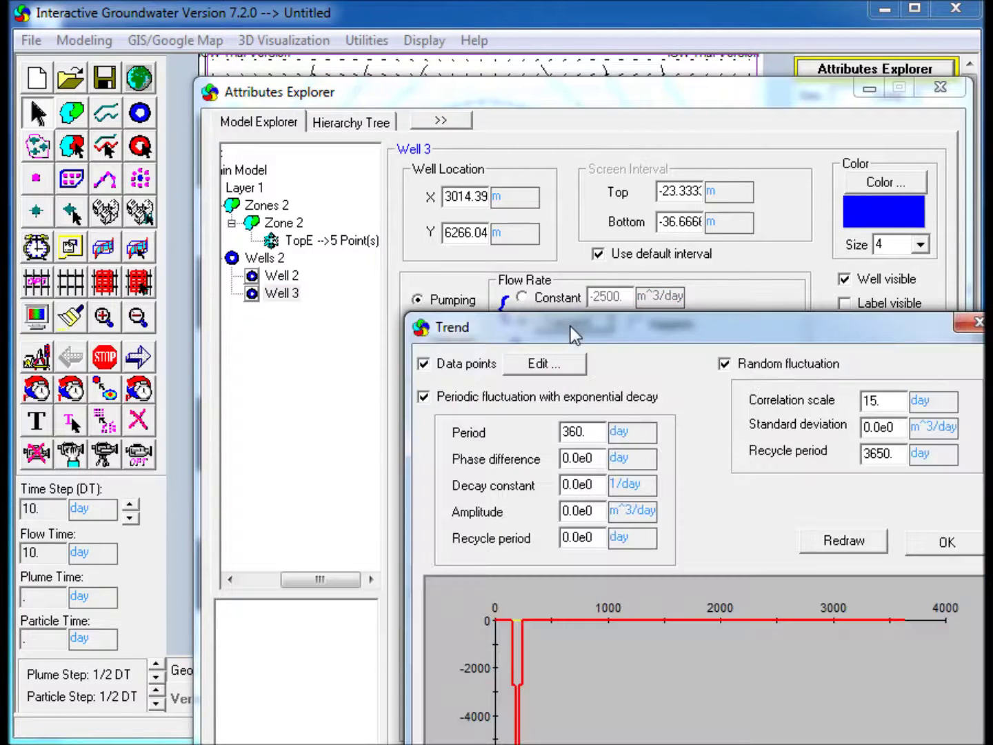
{"action": "left_click_drag", "start_coordinate": [569, 323], "coordinate": [404, 224]}
{"action": "left_click", "coordinate": [560, 266]}
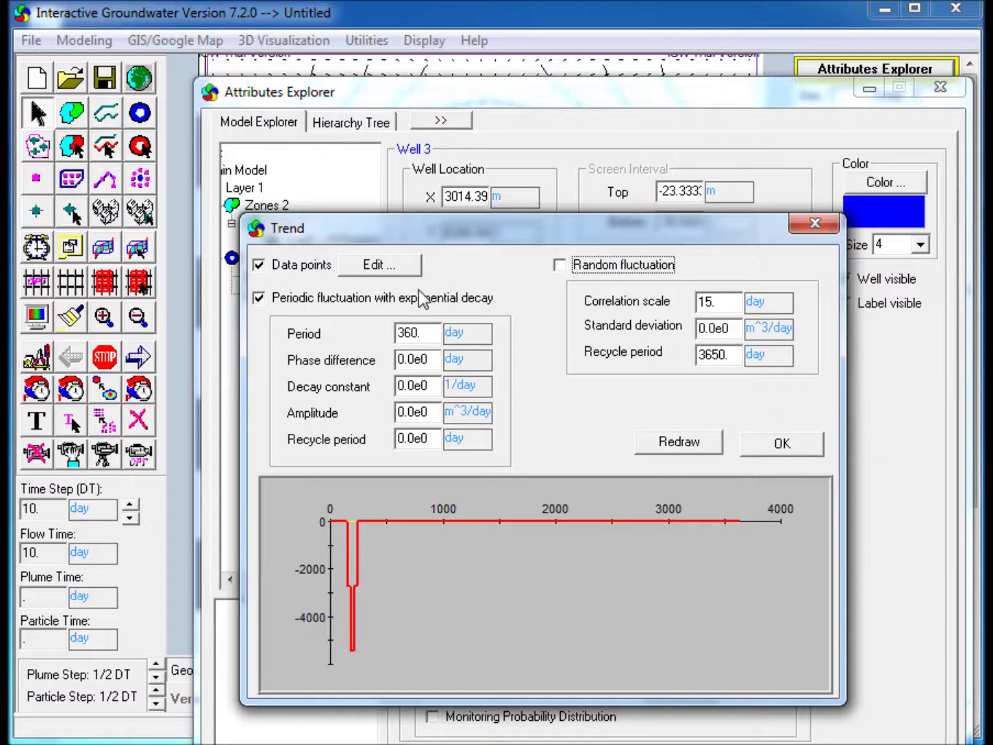
{"action": "left_click", "coordinate": [421, 297]}
- Import Well3.csv into Well 3's trend data, overwriting the current table
{"action": "left_click", "coordinate": [371, 266]}
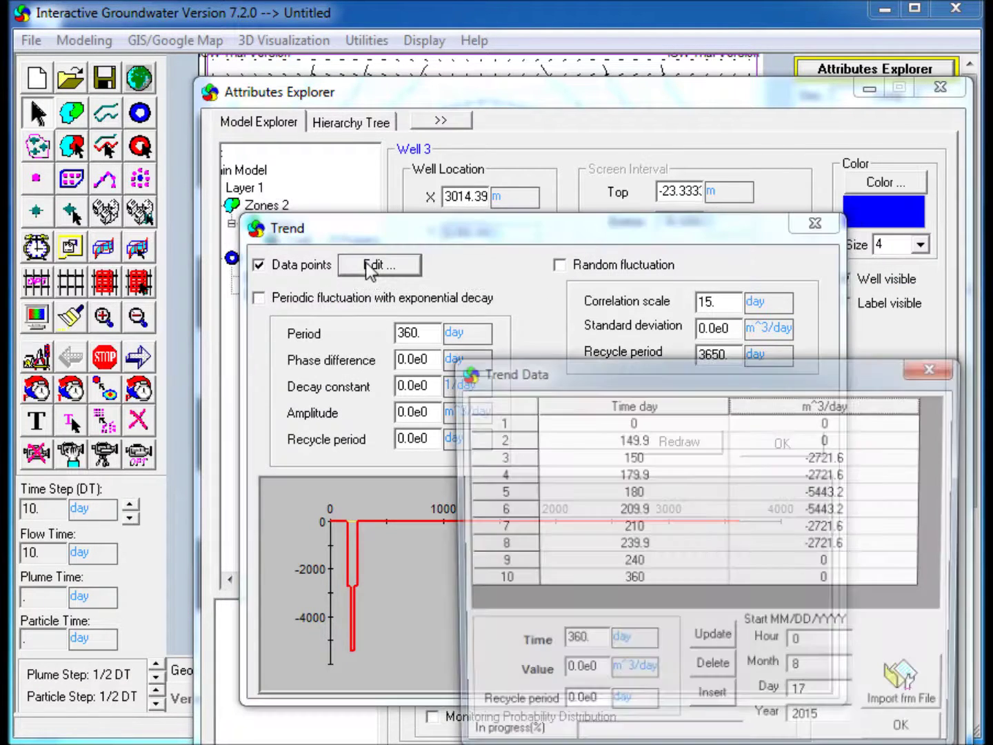
{"action": "left_click_drag", "start_coordinate": [572, 368], "coordinate": [399, 212]}
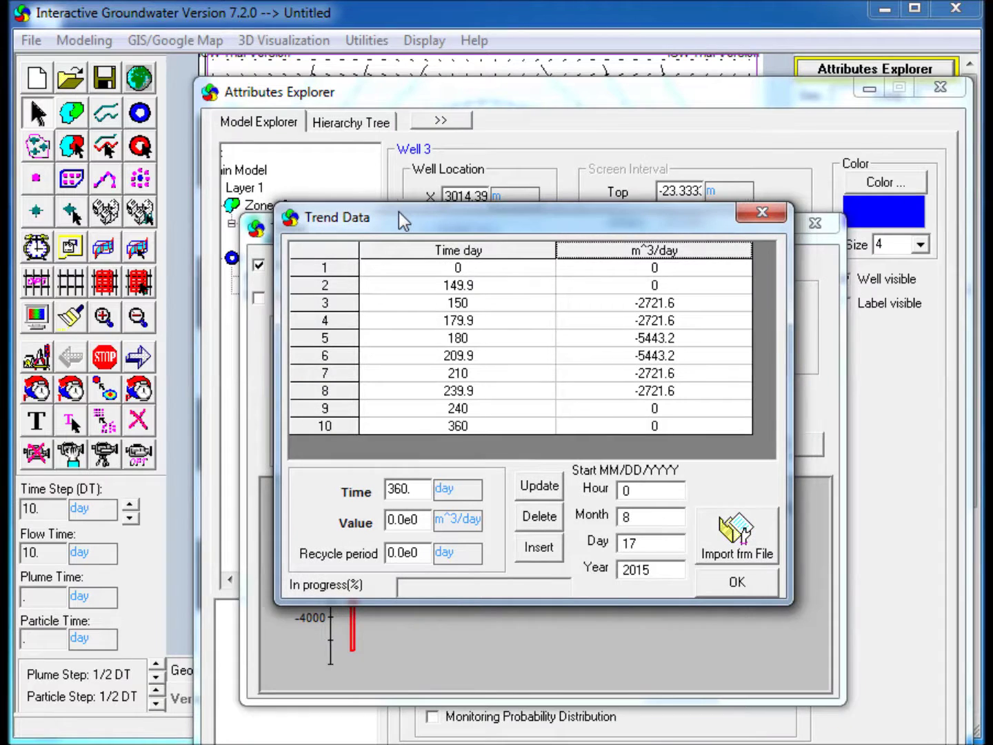
{"action": "left_click", "coordinate": [755, 544]}
{"action": "left_click", "coordinate": [767, 636]}
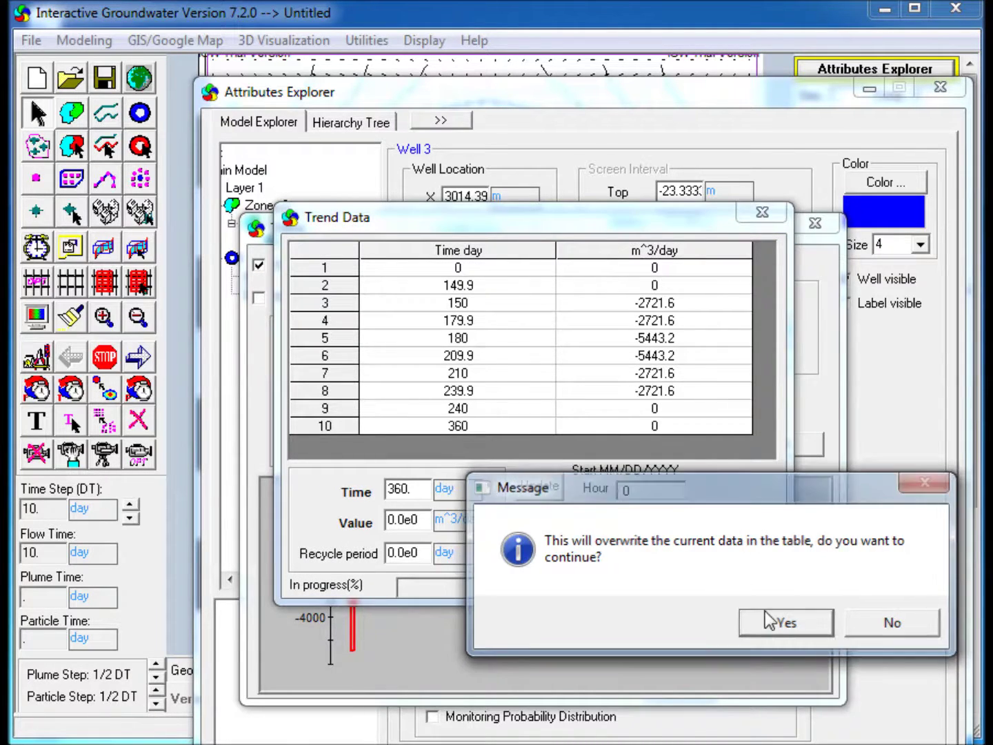
{"action": "double_click", "coordinate": [531, 381]}
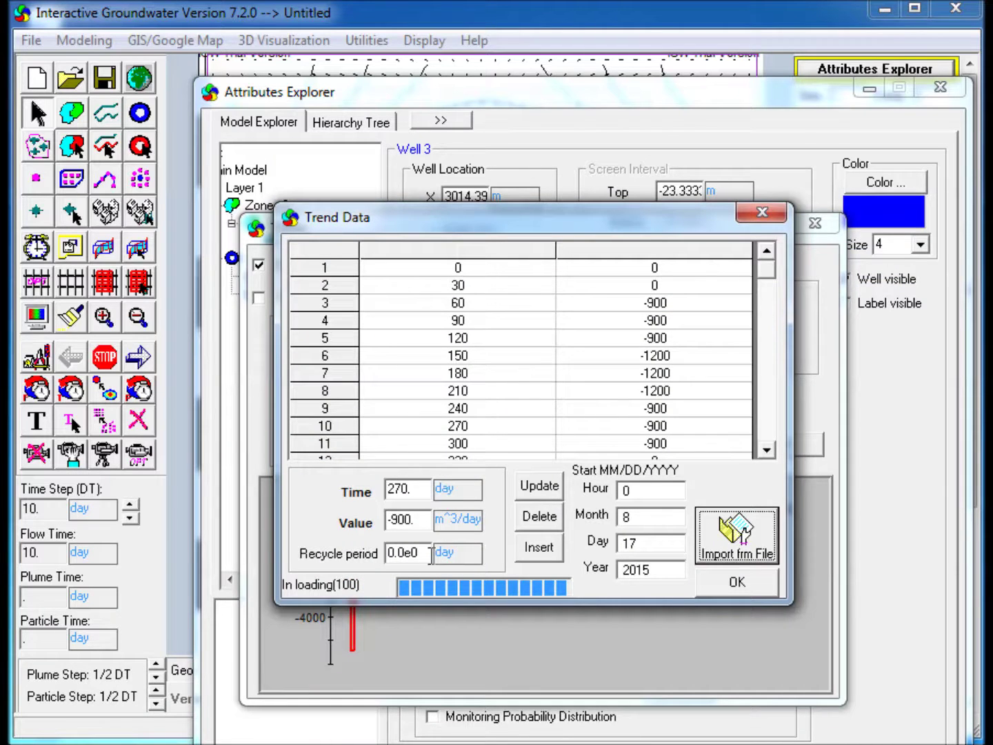
- Set the recycle period of Well 3's trend data to 360 days, redraw the trend graph and accept it
{"action": "double_click", "coordinate": [404, 553]}
{"action": "type", "text": "360"}
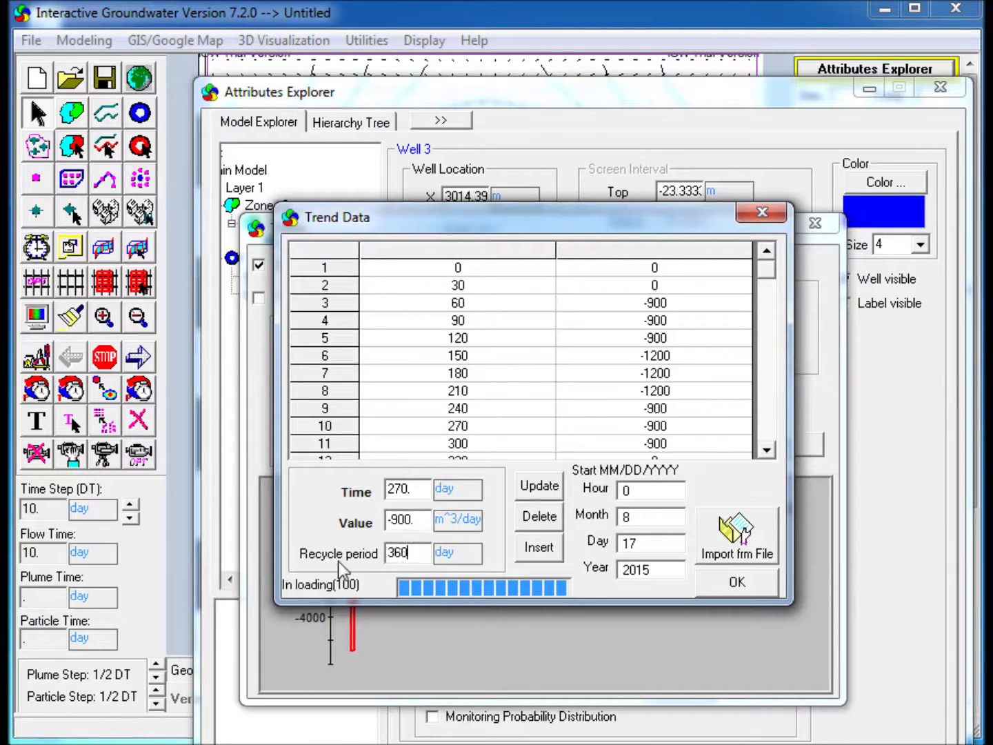
{"action": "left_click", "coordinate": [736, 586]}
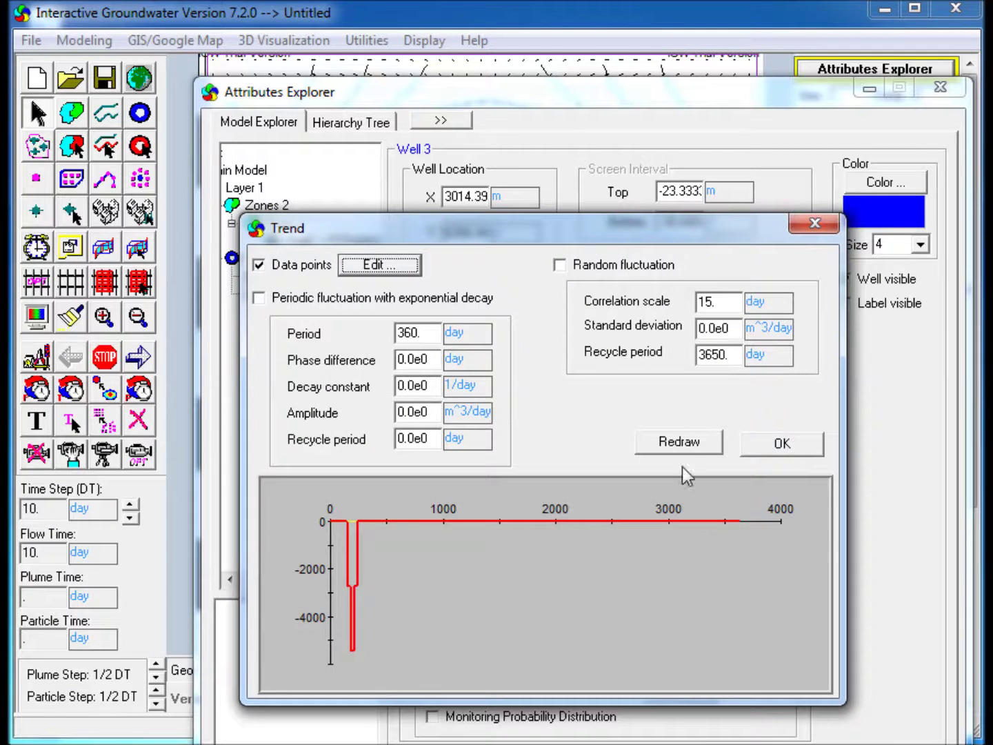
{"action": "left_click", "coordinate": [681, 445]}
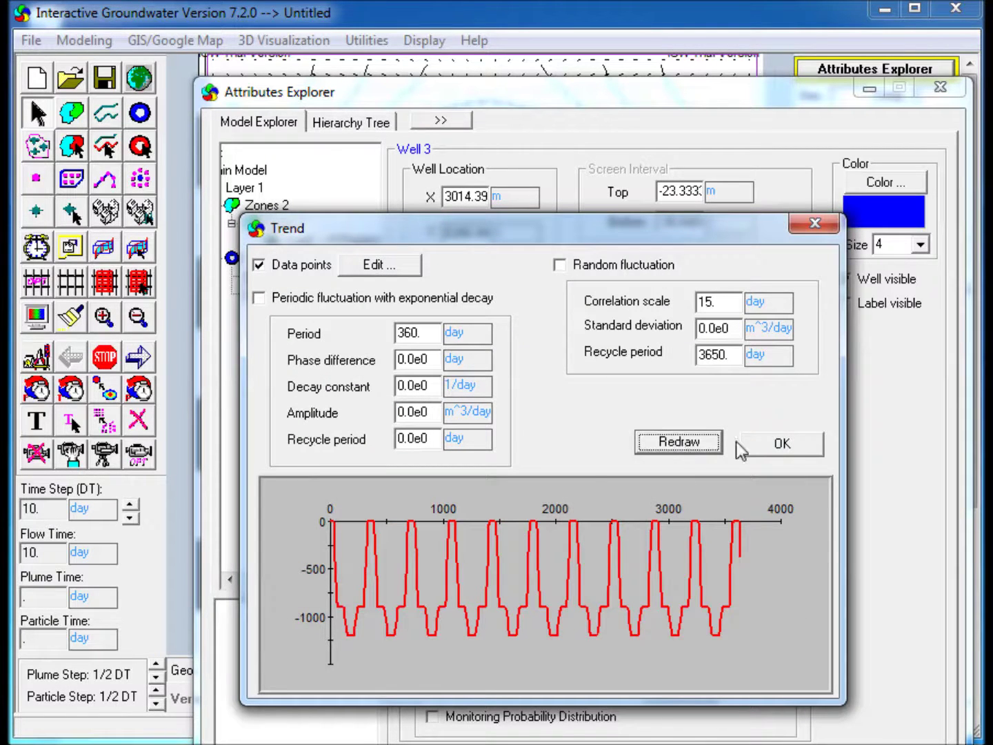
{"action": "left_click", "coordinate": [776, 444]}
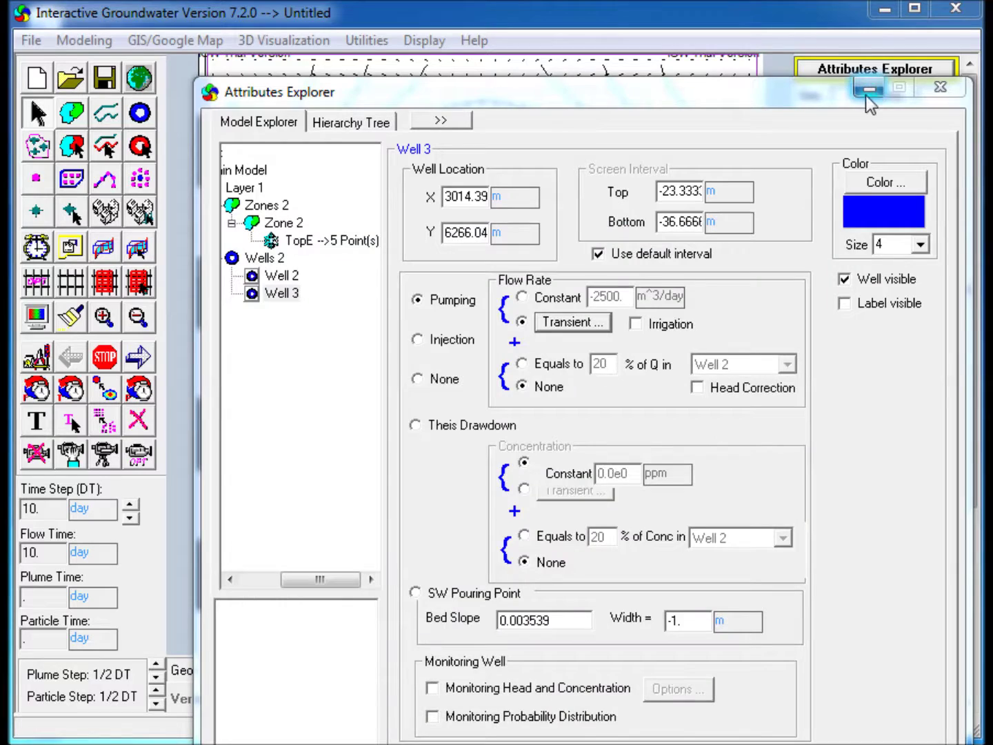
- Draw a cross-section through both wells from about (2548, 6519) m via the central point at (4979, 4905) m to (8343, 5371) m
{"action": "left_click", "coordinate": [865, 95]}
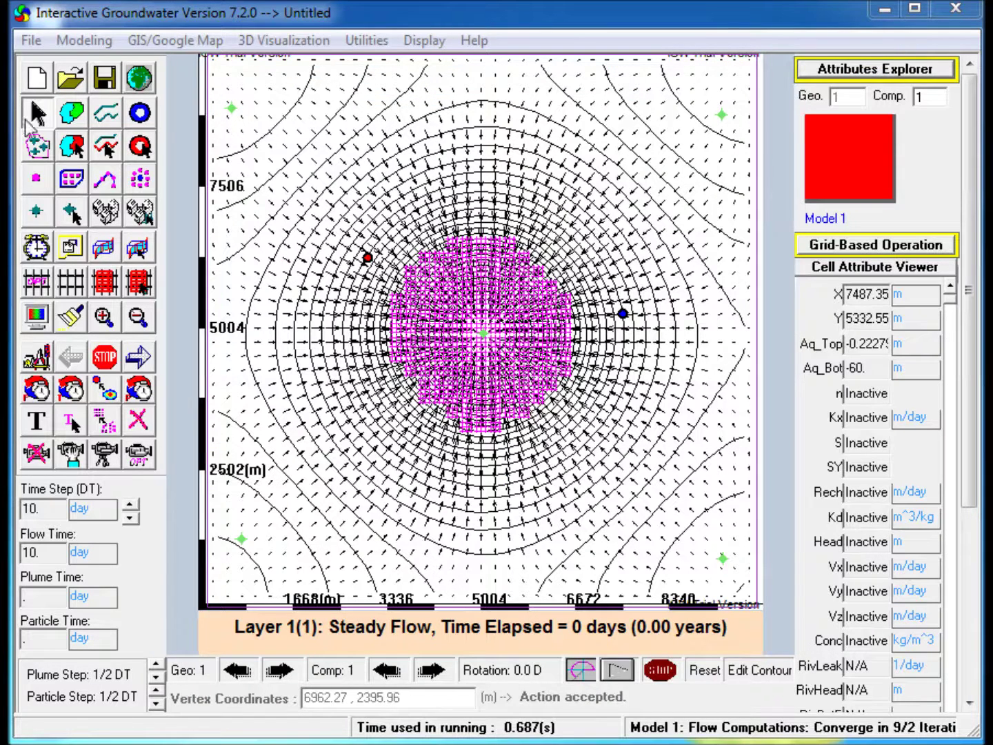
{"action": "left_click", "coordinate": [354, 360]}
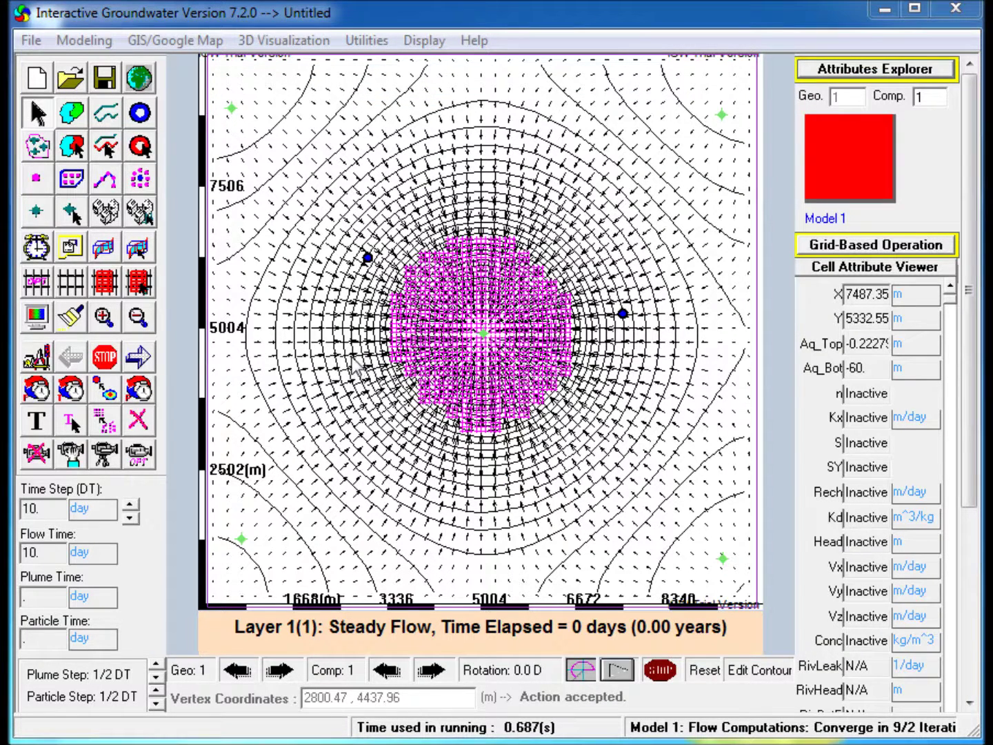
{"action": "left_click", "coordinate": [113, 247]}
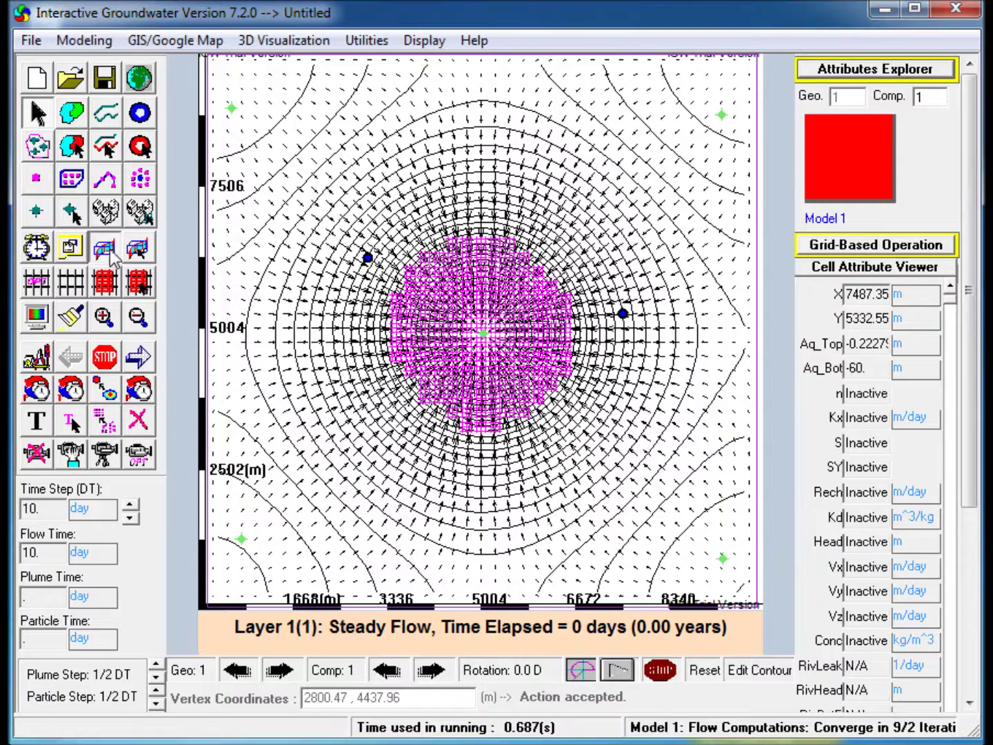
{"action": "left_click", "coordinate": [349, 241]}
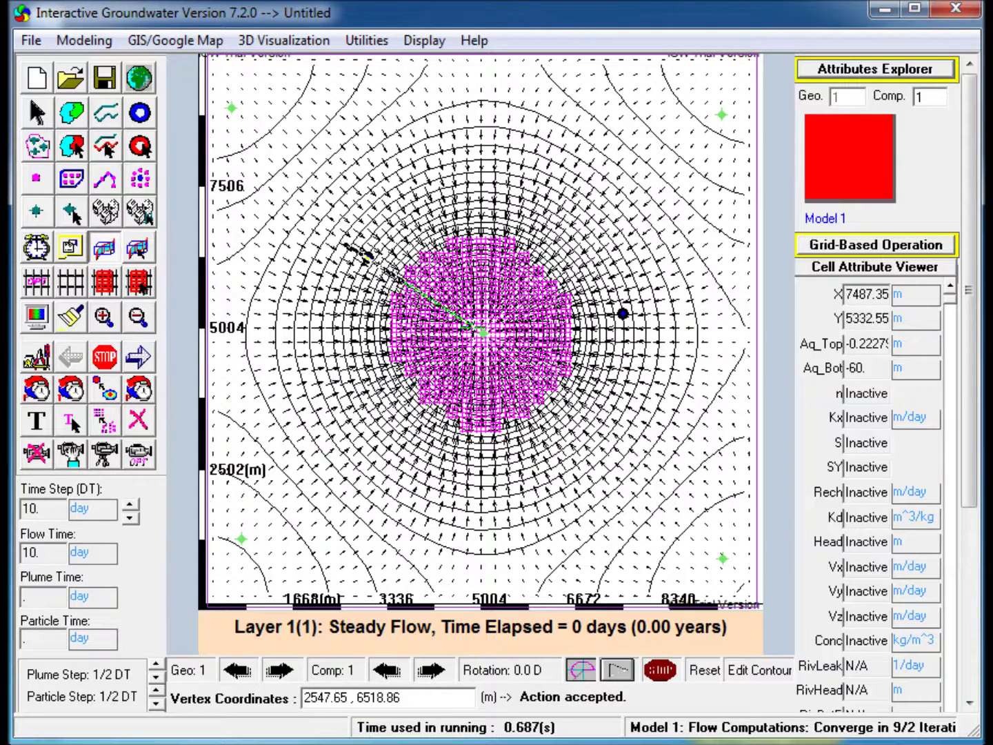
{"action": "left_click", "coordinate": [482, 333]}
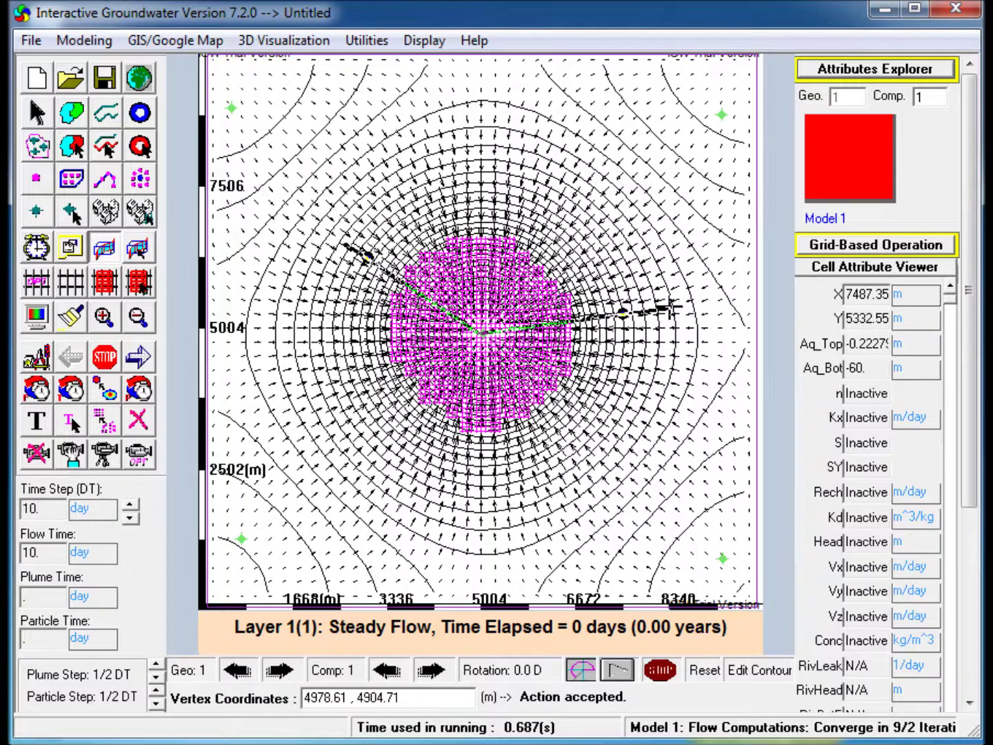
{"action": "left_click", "coordinate": [670, 308]}
{"action": "right_click", "coordinate": [670, 308]}
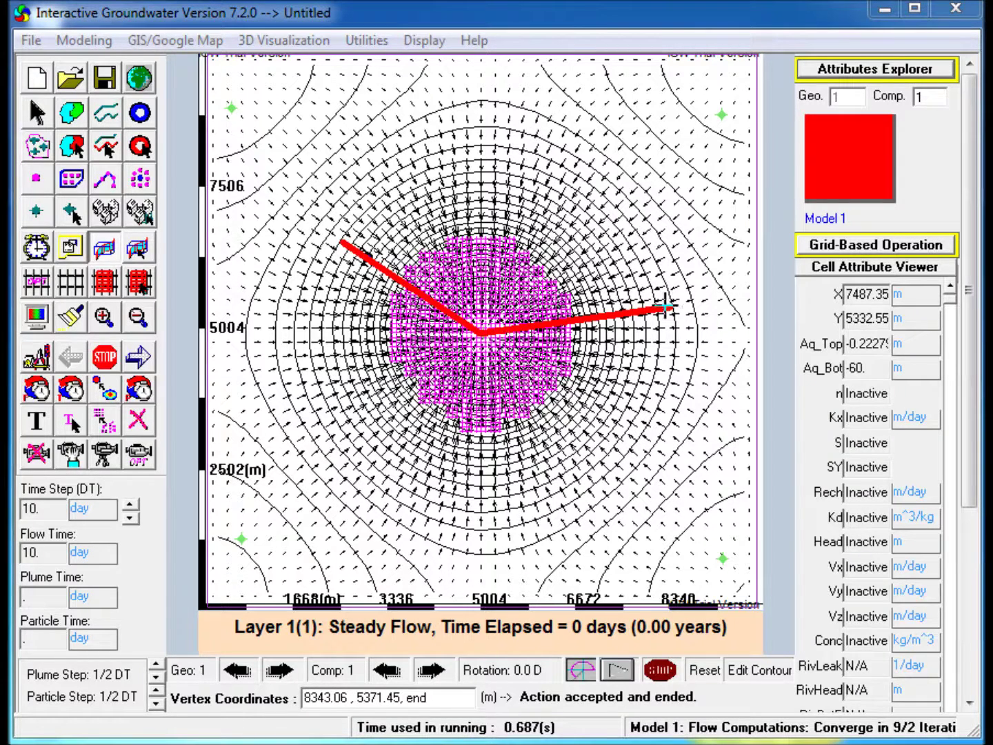
{"action": "left_click", "coordinate": [32, 114]}
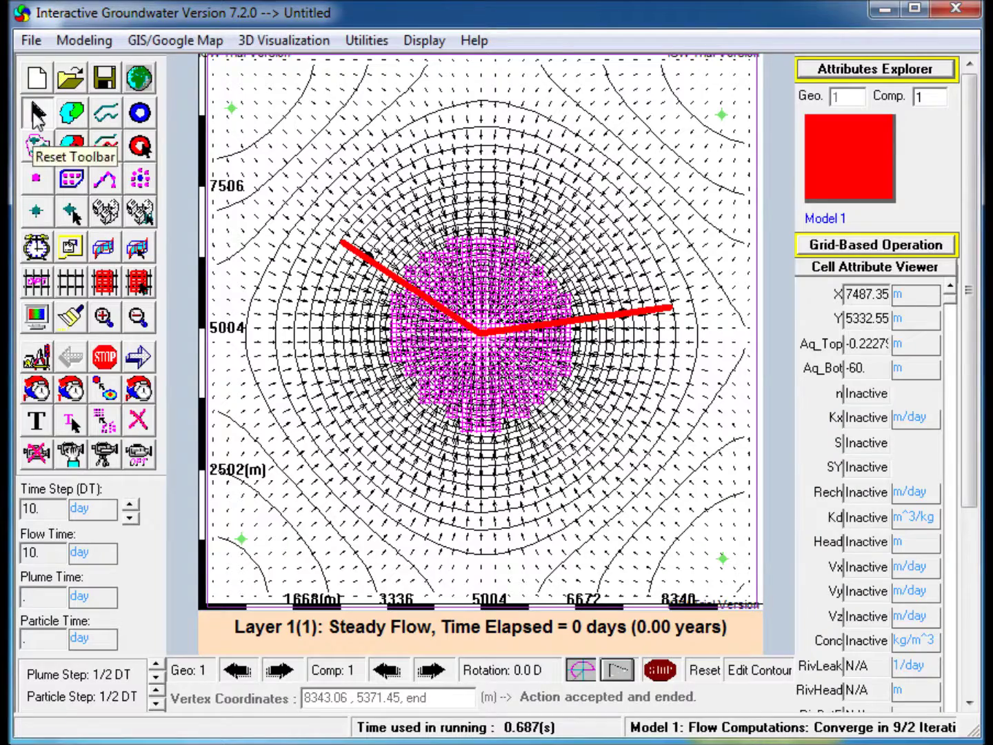
- Re-discretize the model with the existing 41 by 41 grid
{"action": "left_click", "coordinate": [41, 288]}
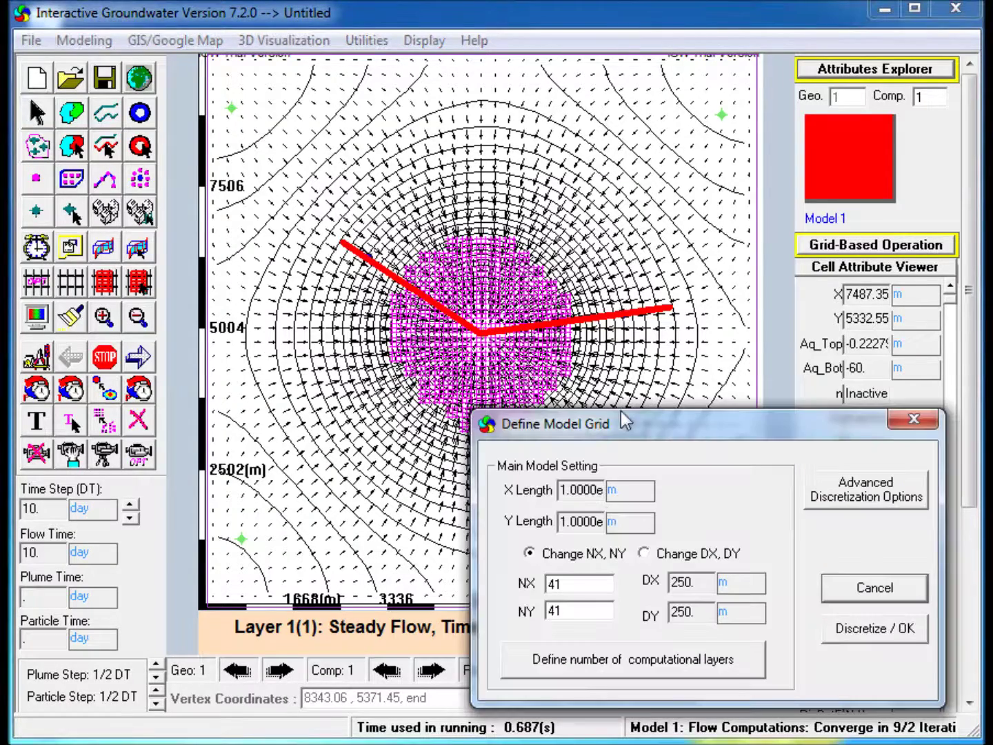
{"action": "left_click_drag", "start_coordinate": [632, 423], "coordinate": [462, 353]}
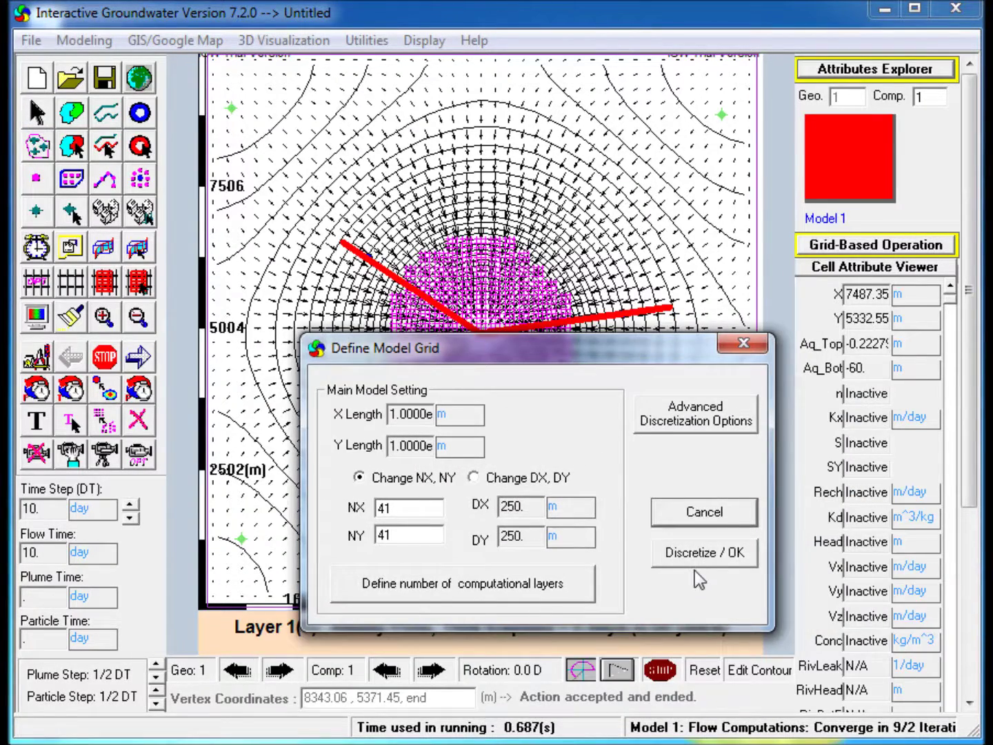
{"action": "left_click", "coordinate": [687, 550]}
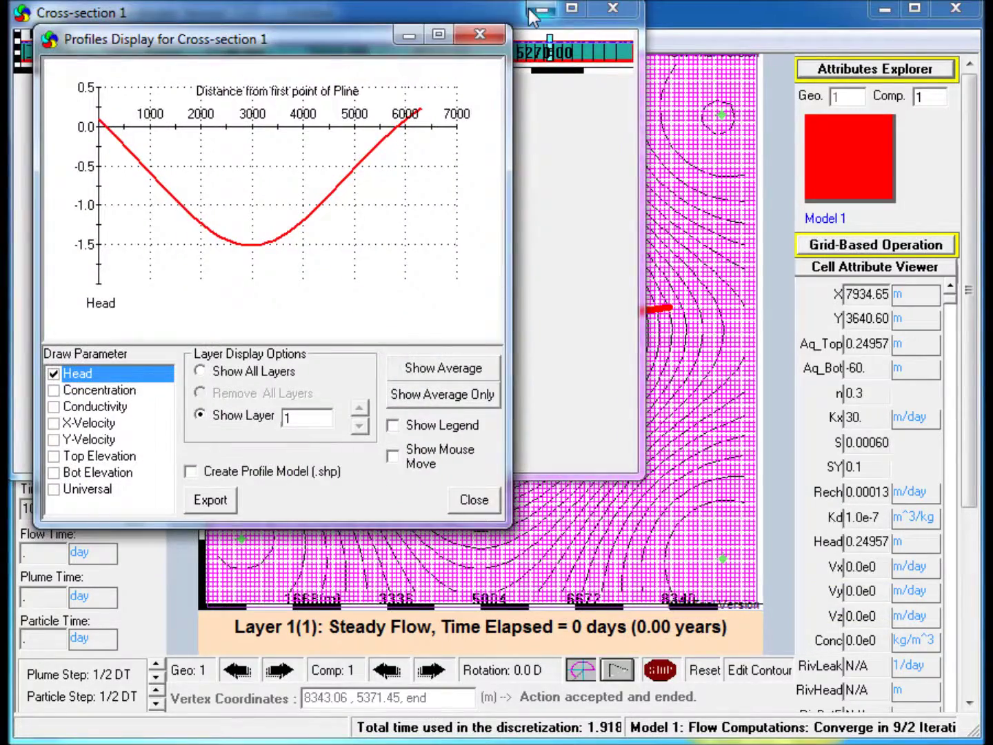
- Add Top Elevation to the Cross-section 1 head profile and arrange the section windows so the cross-section line on the map stays uncovered
{"action": "left_click", "coordinate": [542, 9]}
{"action": "left_click_drag", "start_coordinate": [352, 45], "coordinate": [517, 288]}
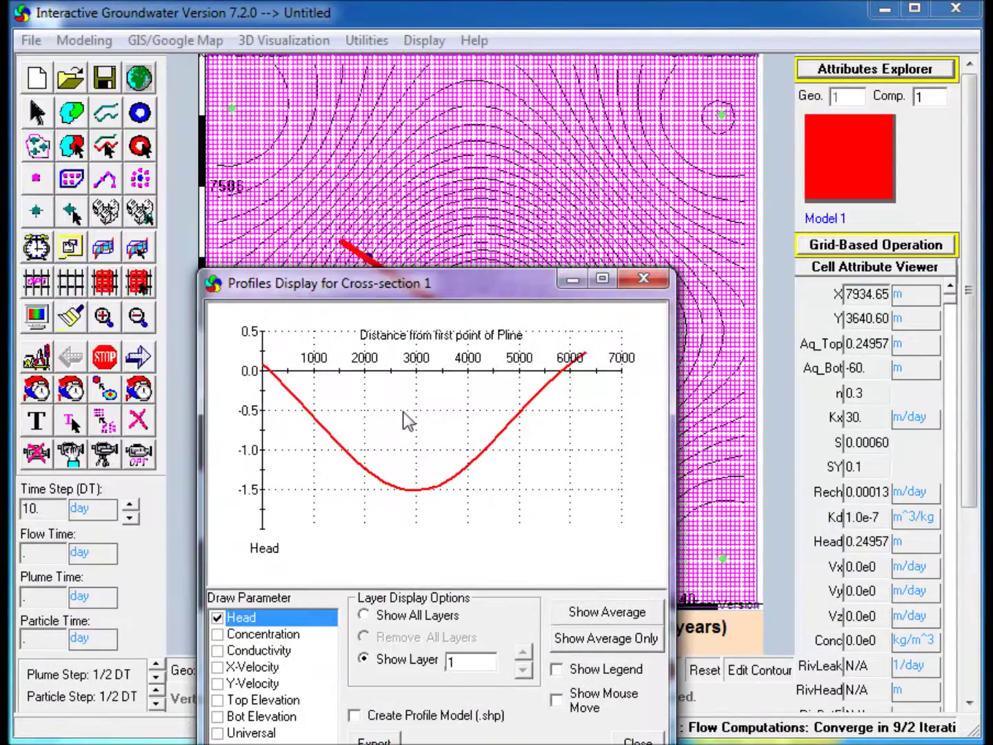
{"action": "left_click", "coordinate": [217, 699]}
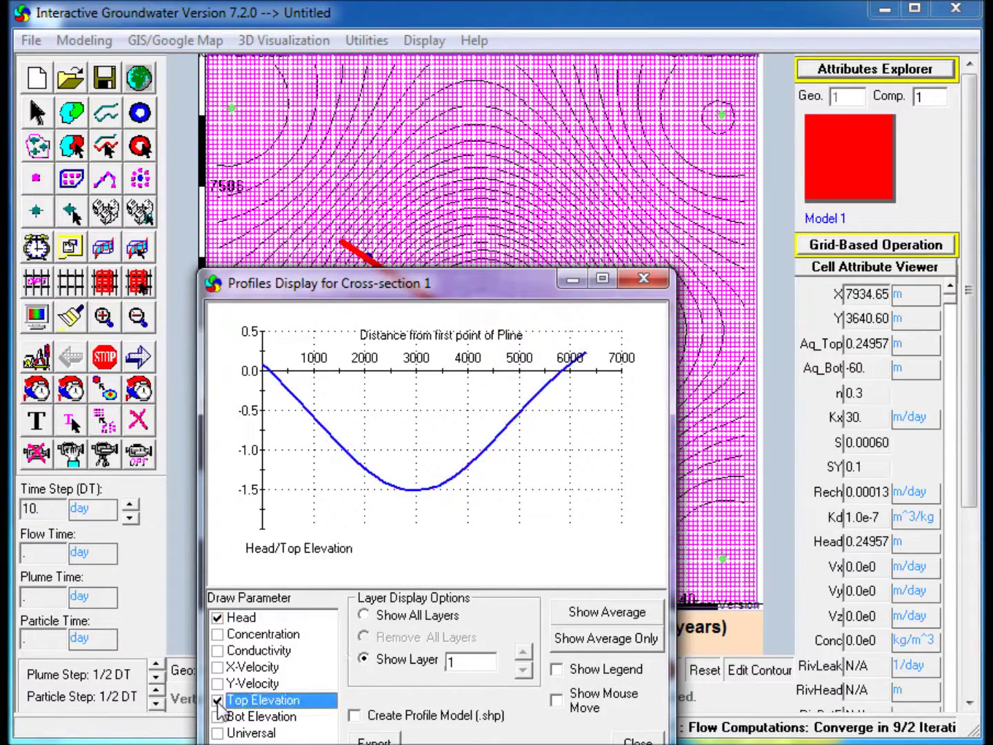
{"action": "left_click_drag", "start_coordinate": [449, 282], "coordinate": [276, 412]}
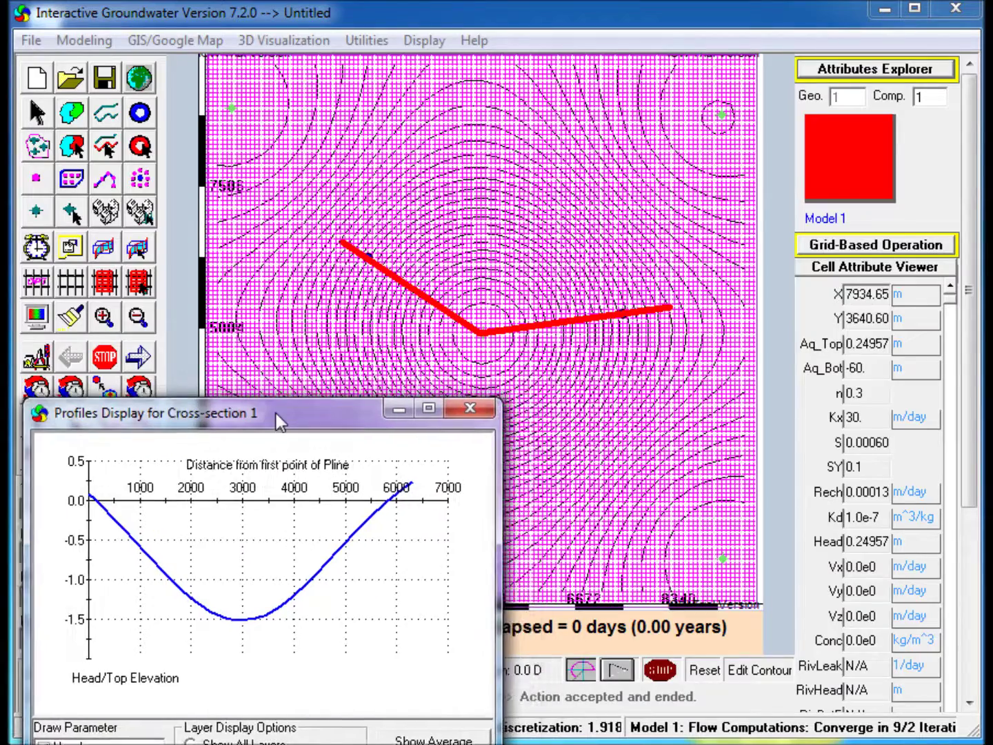
{"action": "left_click_drag", "start_coordinate": [510, 403], "coordinate": [413, 483]}
{"action": "mouse_move", "coordinate": [204, 493]}
{"action": "left_mouse_down"}
{"action": "mouse_move", "coordinate": [245, 447]}
{"action": "mouse_move", "coordinate": [208, 443]}
{"action": "mouse_move", "coordinate": [204, 456]}
{"action": "left_mouse_up"}
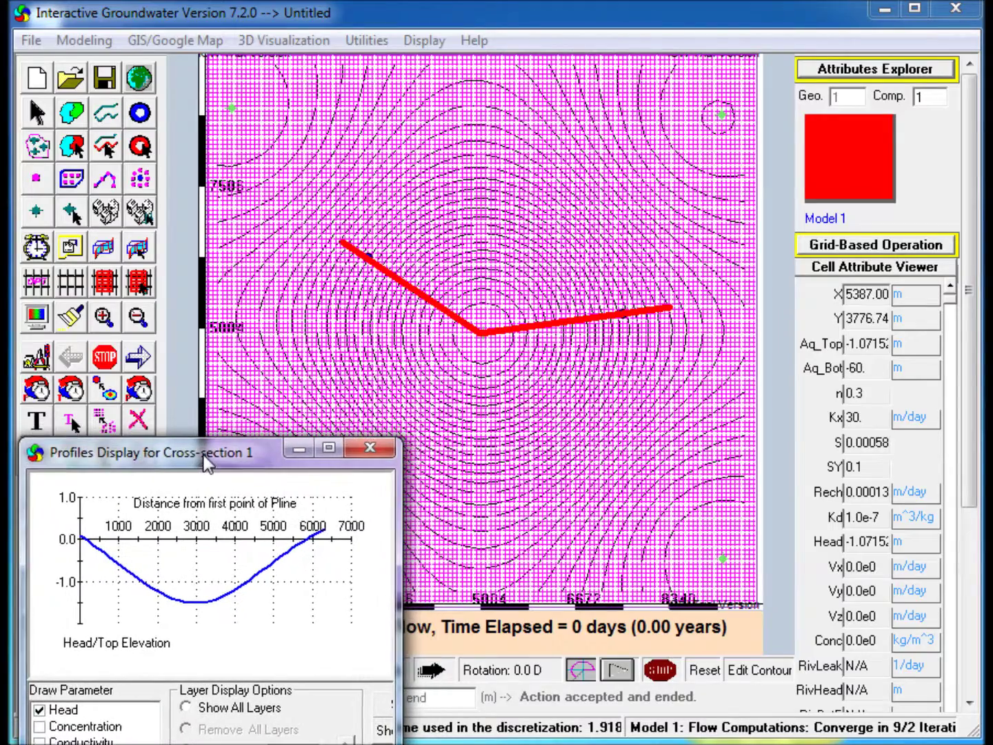
- Switch the simulation time parameters to transient state, accept them and run the flow model
{"action": "left_click", "coordinate": [39, 256]}
{"action": "left_click_drag", "start_coordinate": [731, 266], "coordinate": [607, 137]}
{"action": "left_click", "coordinate": [542, 146]}
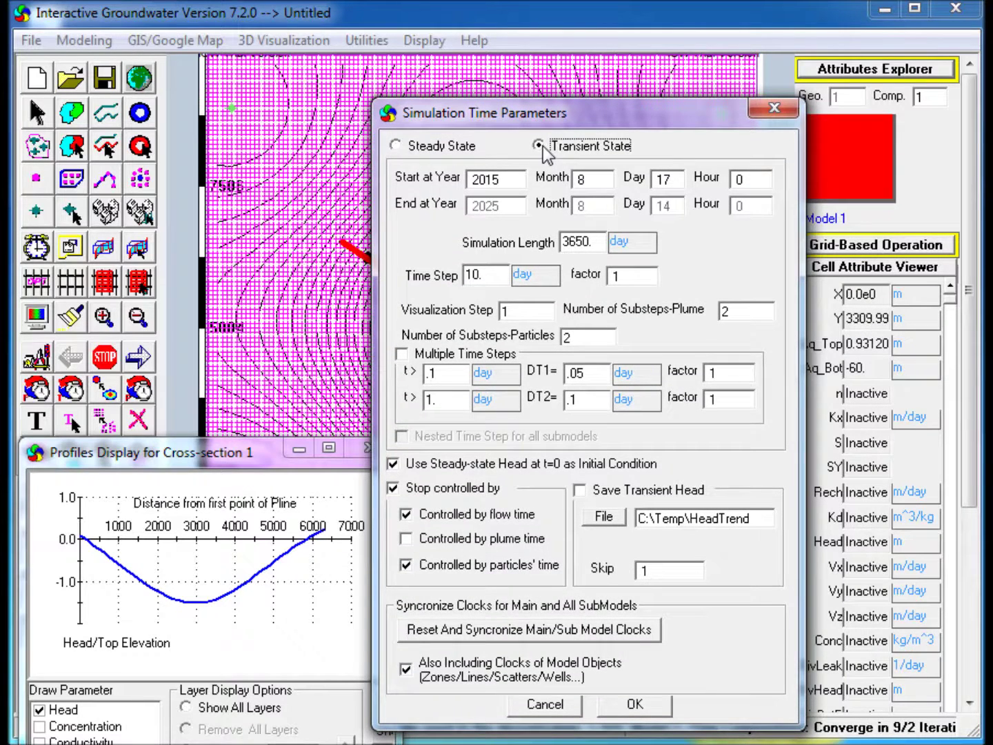
{"action": "left_click_drag", "start_coordinate": [495, 276], "coordinate": [454, 274]}
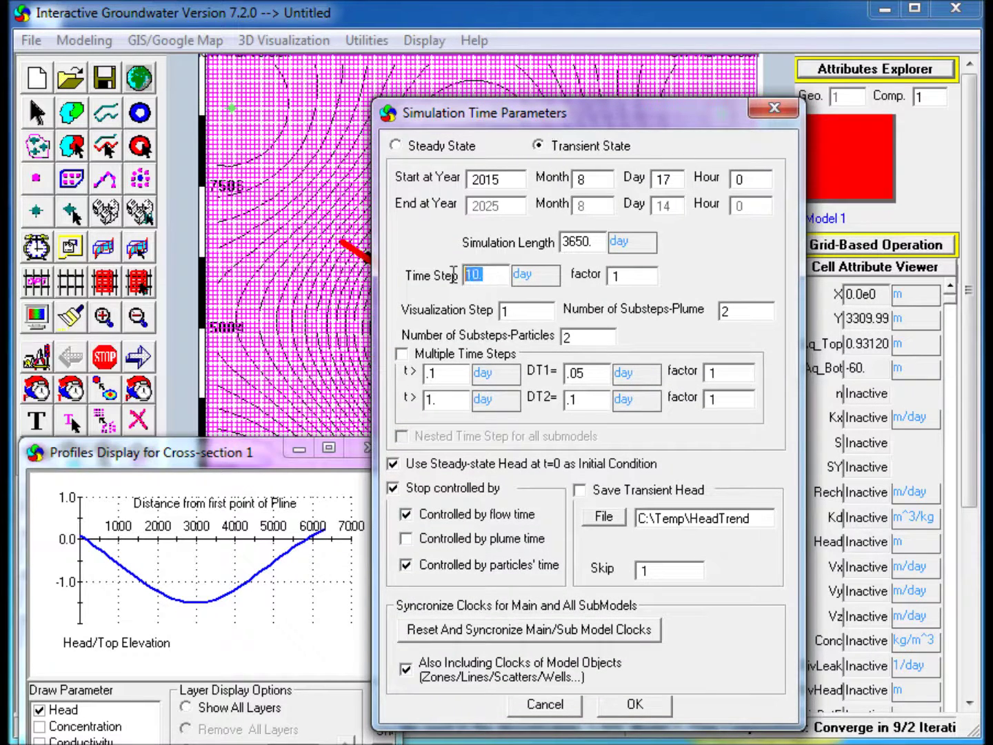
{"action": "left_click", "coordinate": [597, 241]}
{"action": "left_click", "coordinate": [633, 704]}
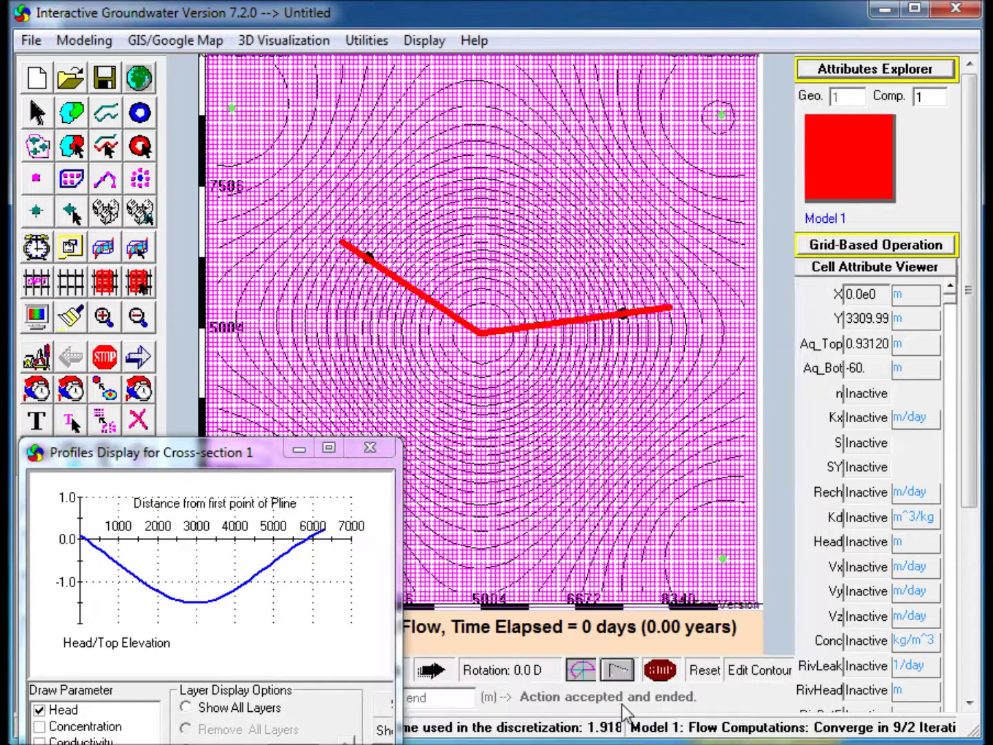
{"action": "left_click", "coordinate": [140, 360]}
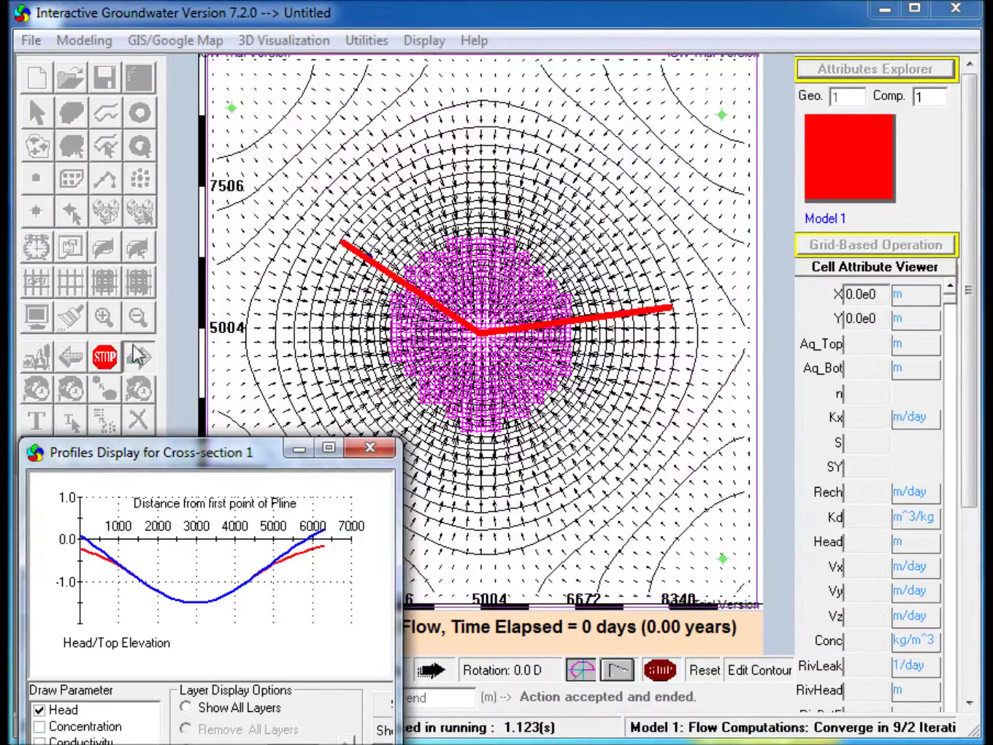